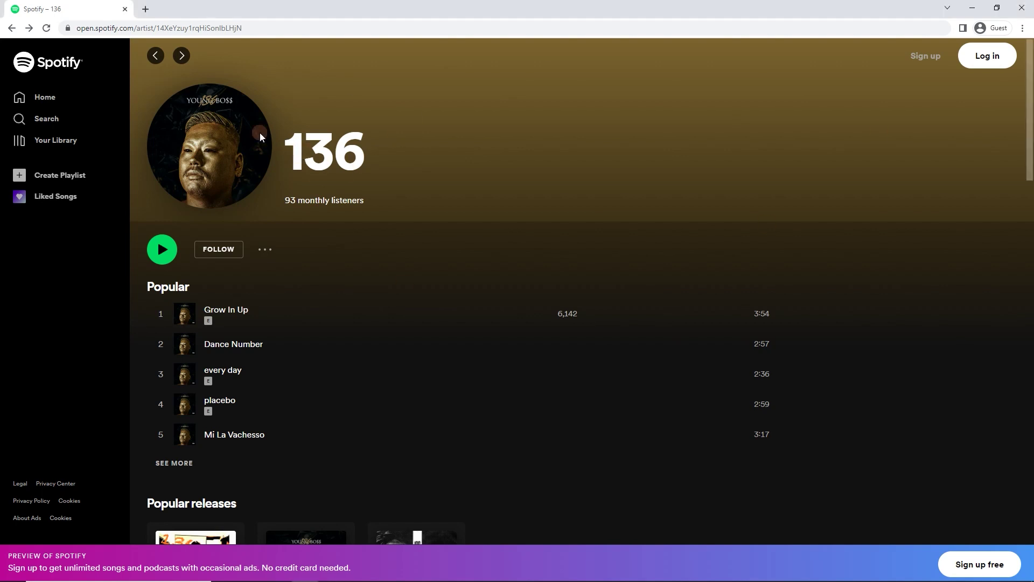
Scroll the 136 artist page and open the KANZENCHOUAKU card under Popular releases
scroll(485, 252, down, 4)
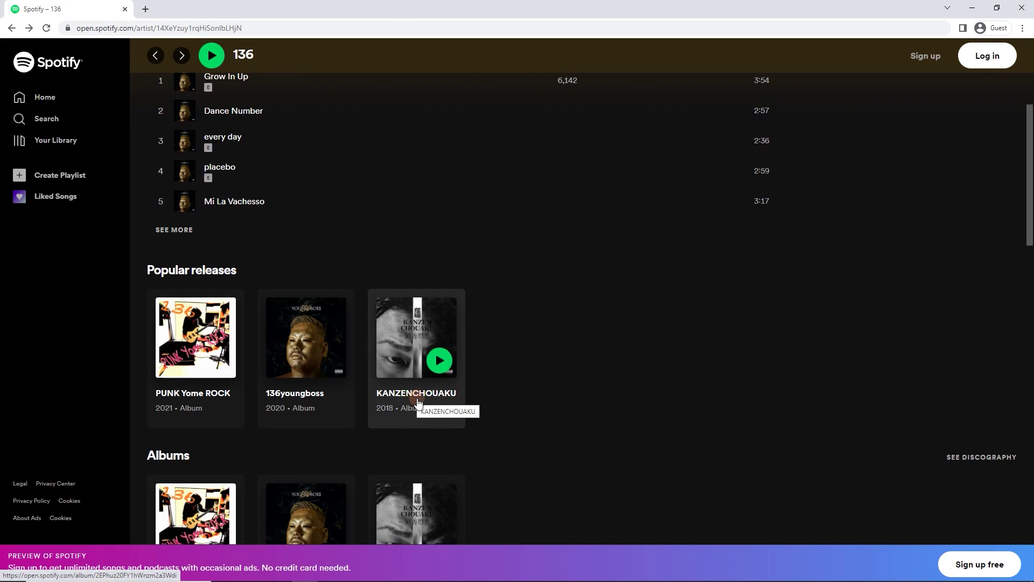
click(417, 398)
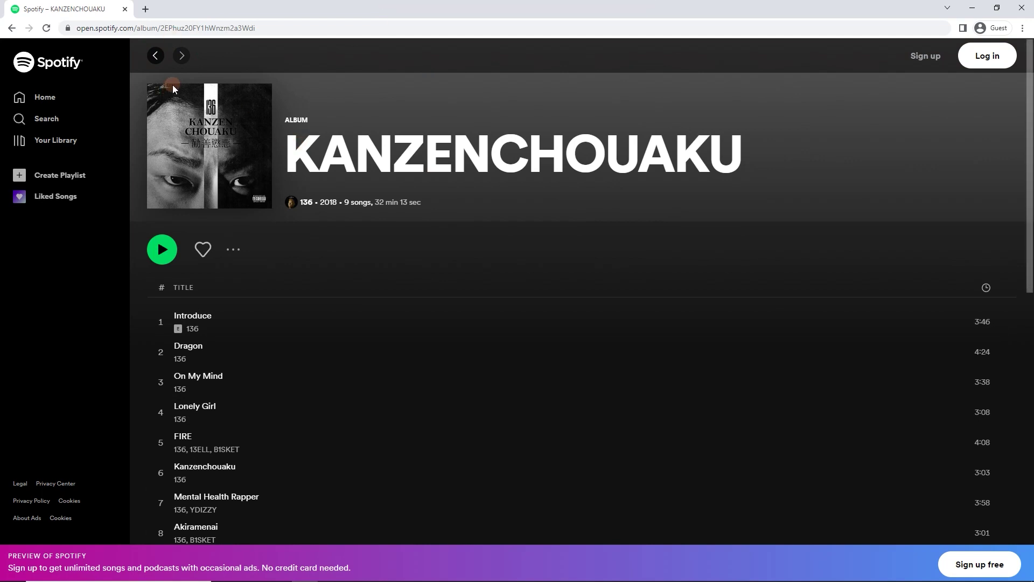
key(ctrl+t)
text(music)
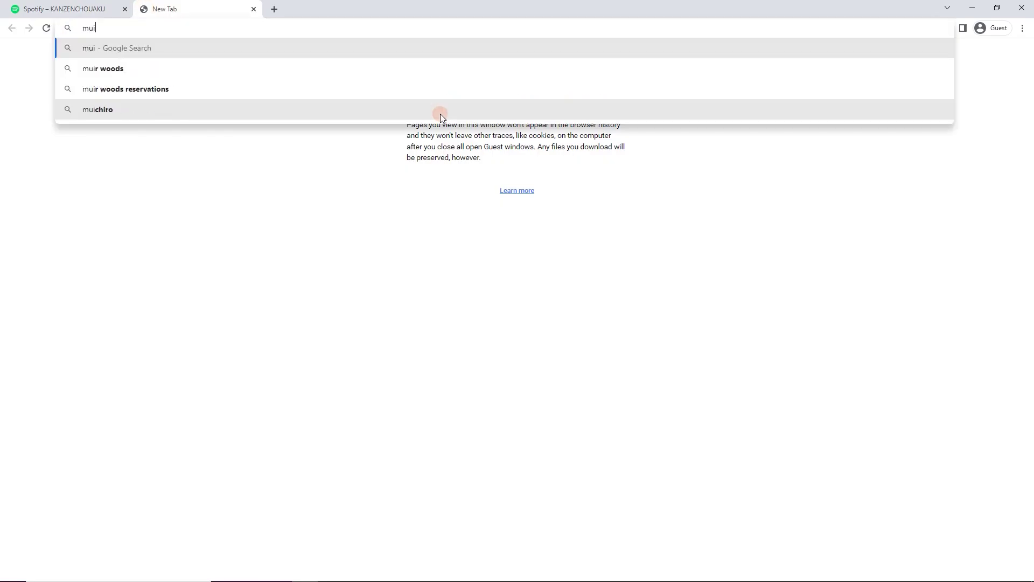
text(brainz.org)
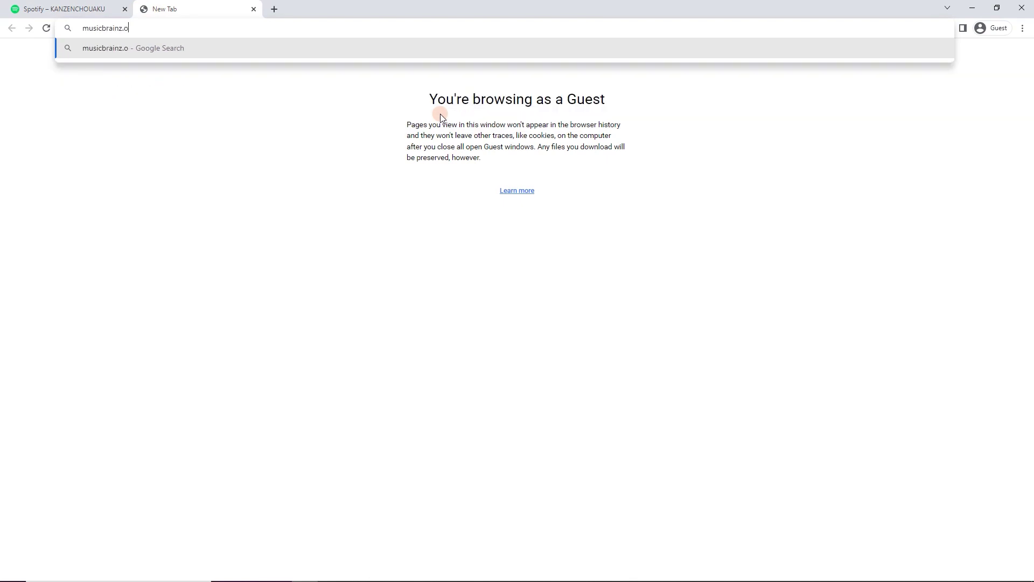
key(Return)
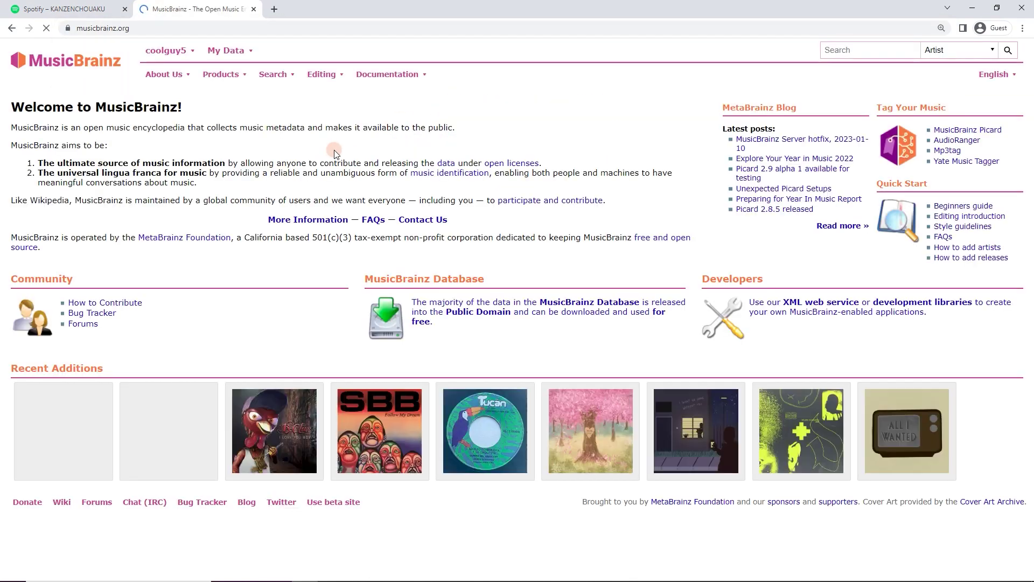
mouse_move(324, 89)
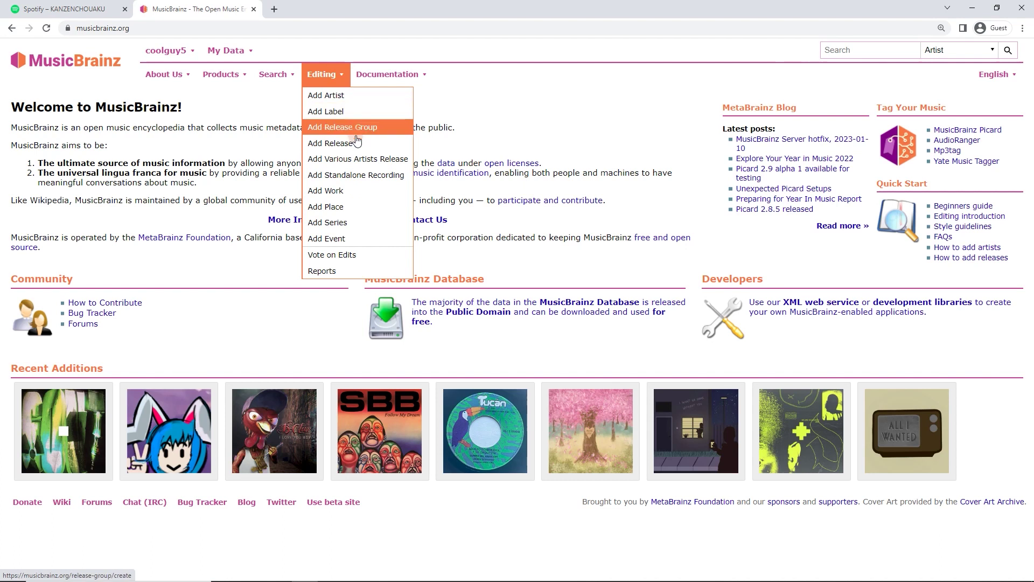
click(359, 141)
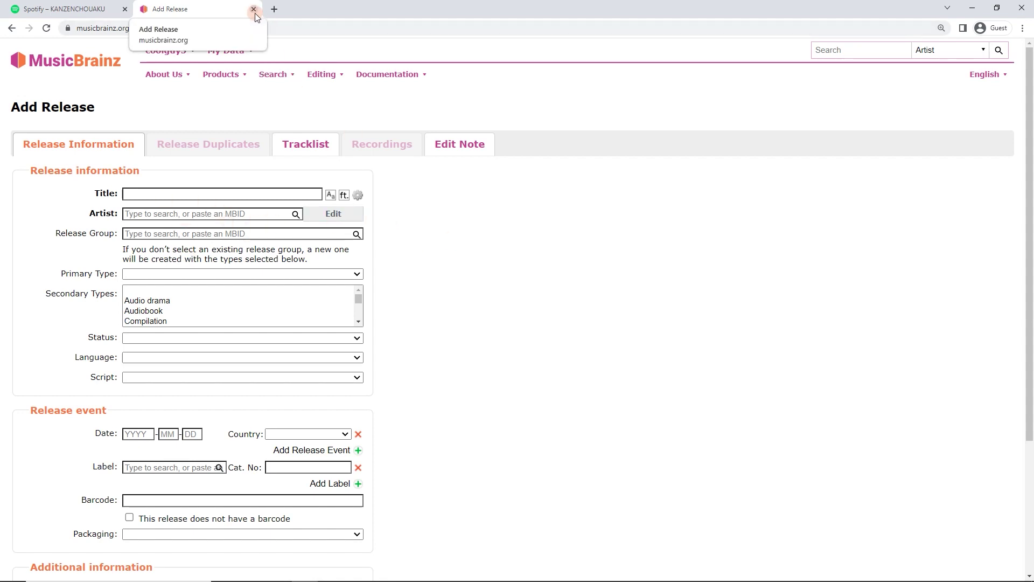
click(254, 11)
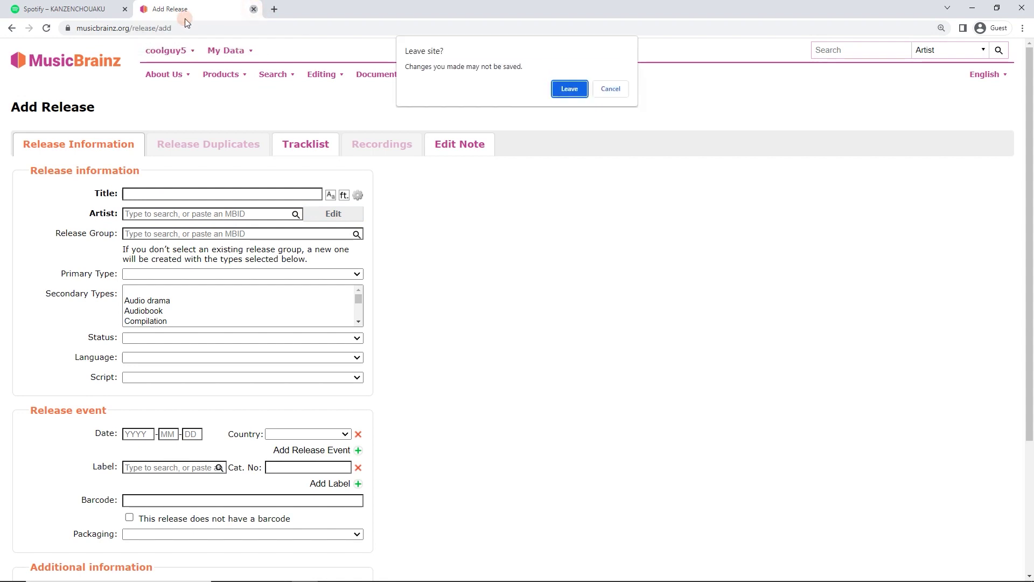
click(567, 91)
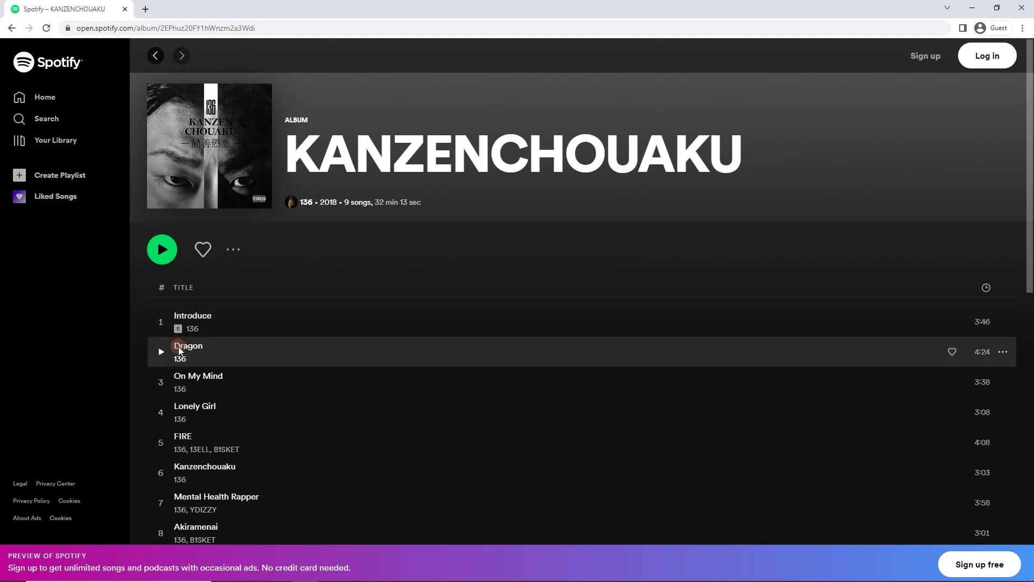
In a new tab, search Google for 'musicbrainz external tools'
click(145, 10)
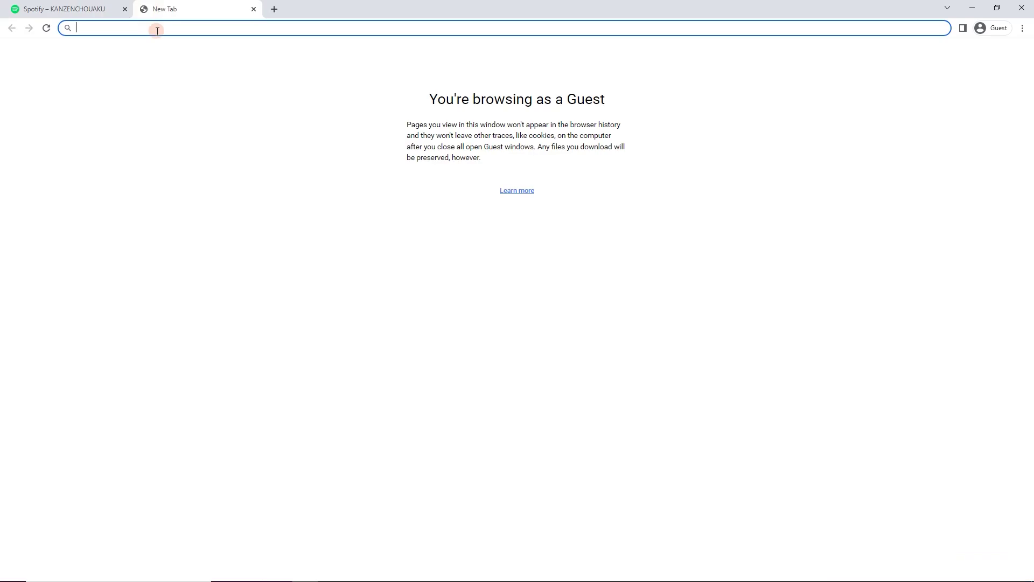
text(atist)
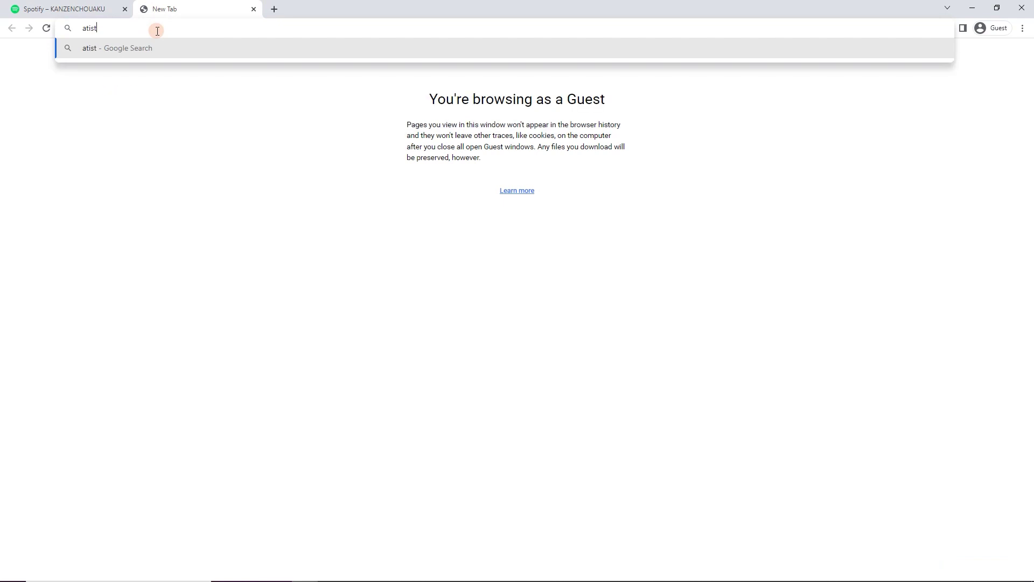
key(BackSpace)
text(ket.p)
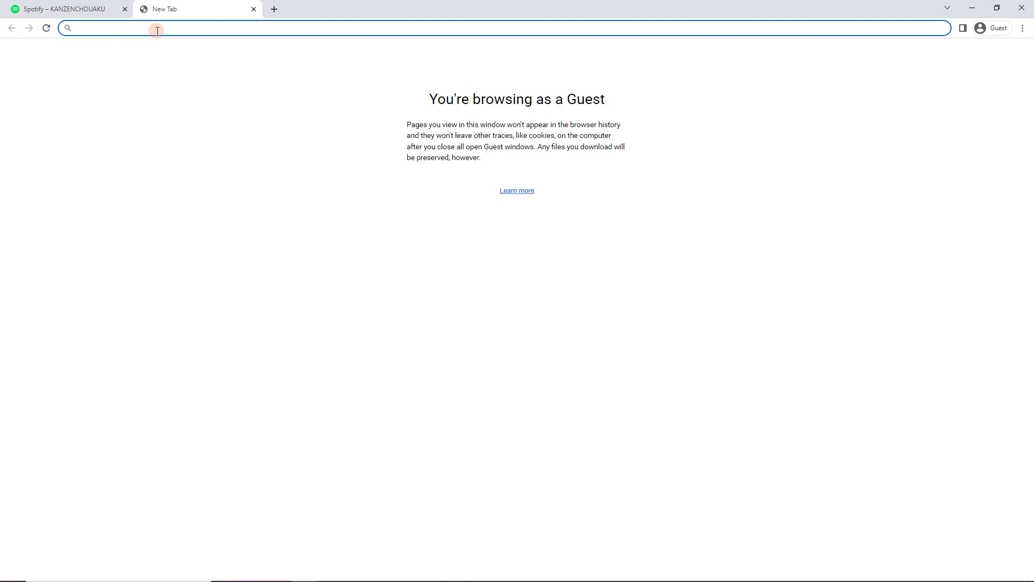
text(musicbrainz external tools)
key(Return)
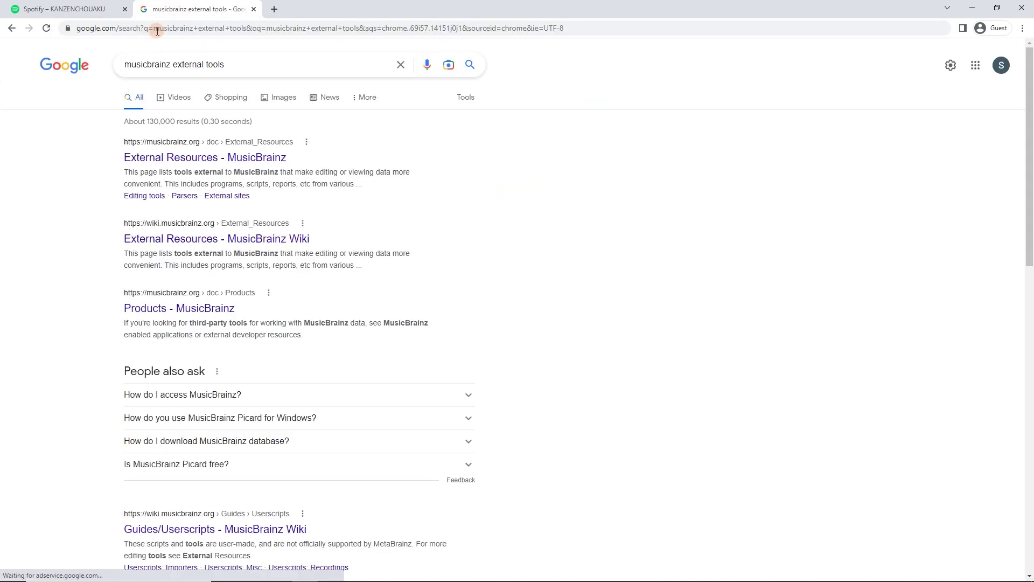
Open the External Resources - MusicBrainz result and scroll down to its External sites list
click(202, 164)
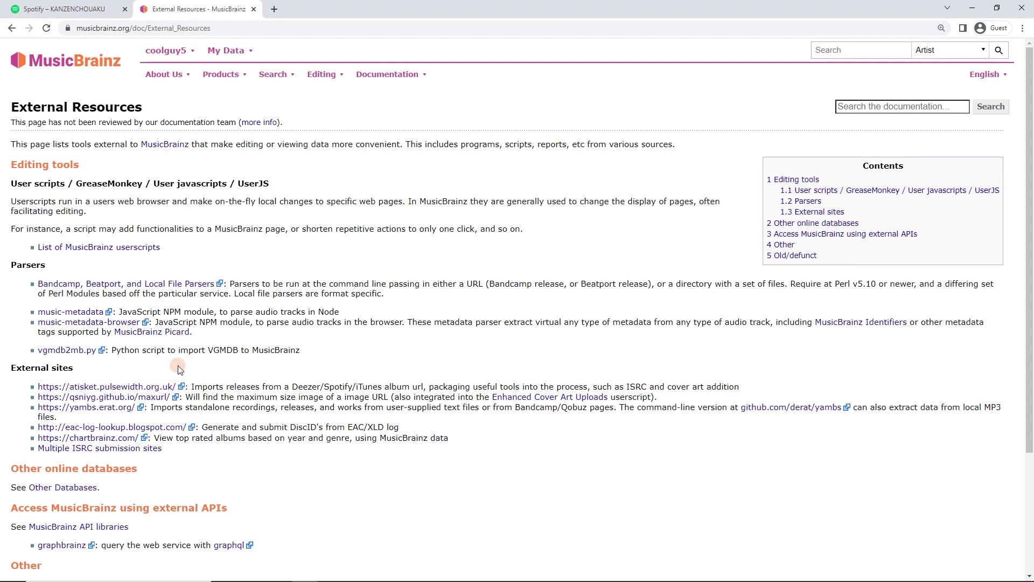
scroll(255, 313, down, 1)
scroll(255, 314, down, 1)
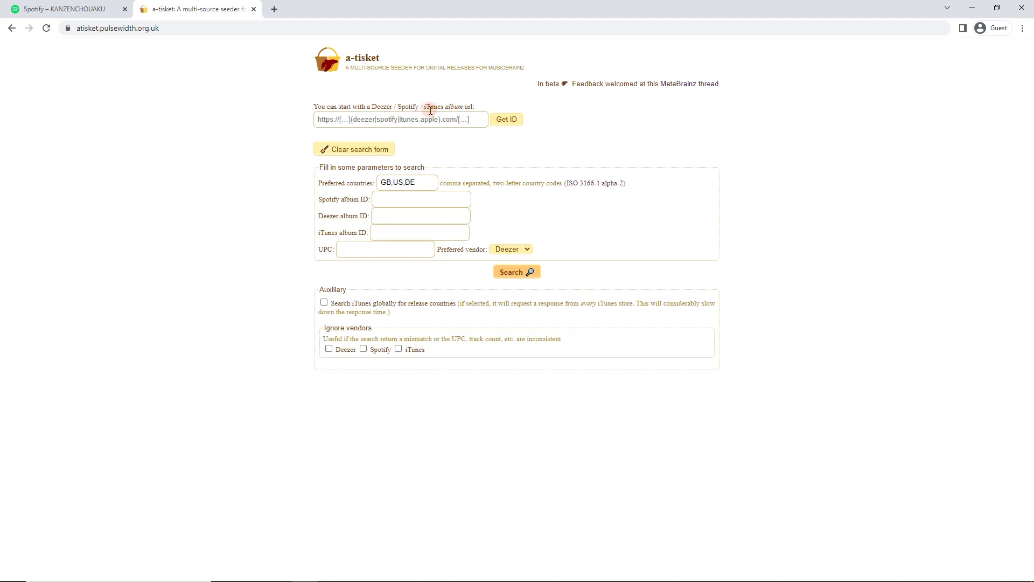
Copy the KANZENCHOUAKU Spotify album URL from the address bar
click(71, 6)
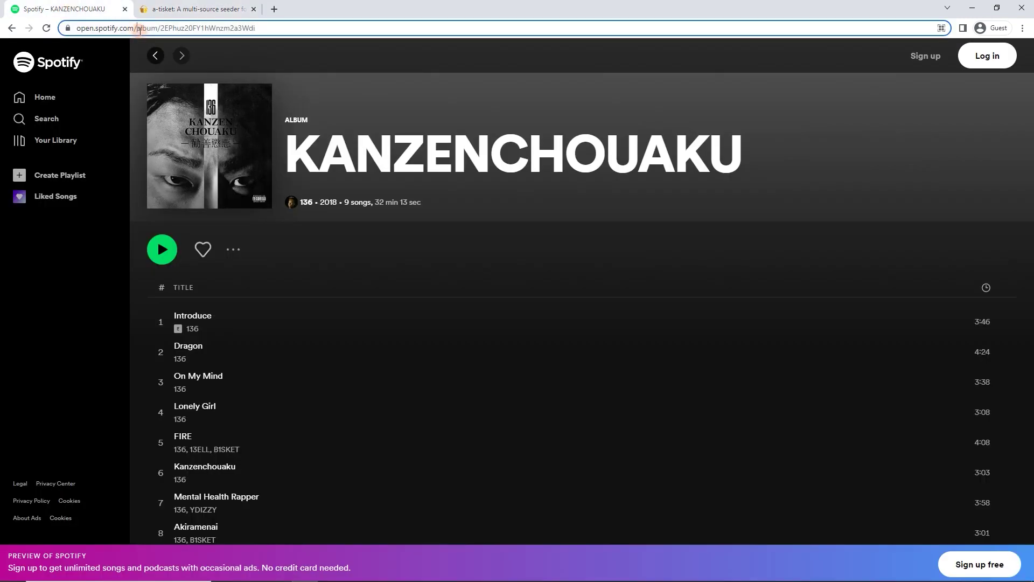
double_click(168, 29)
click(185, 31)
double_click(183, 29)
click(217, 29)
triple_click(254, 31)
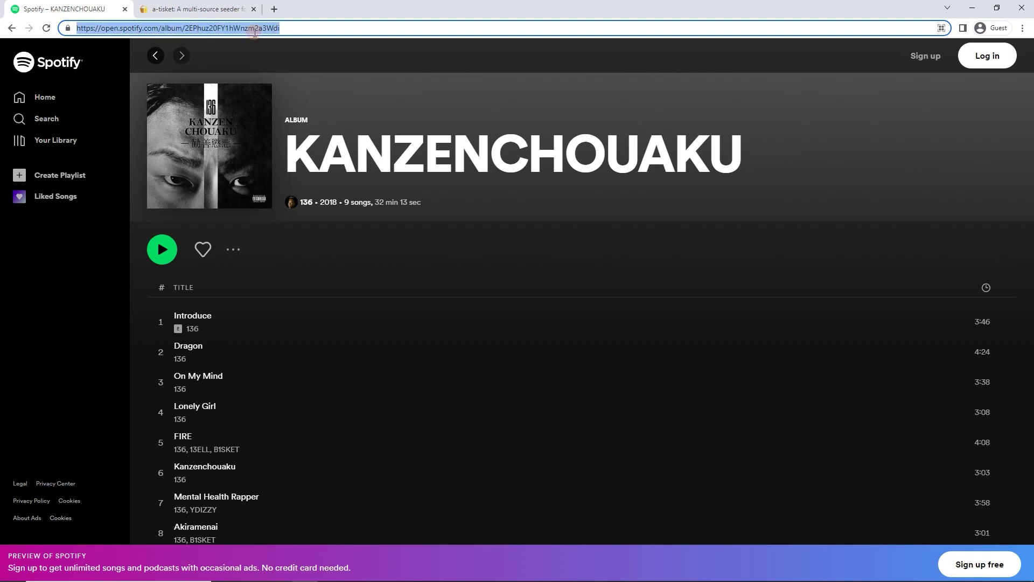
right_click(221, 29)
click(254, 84)
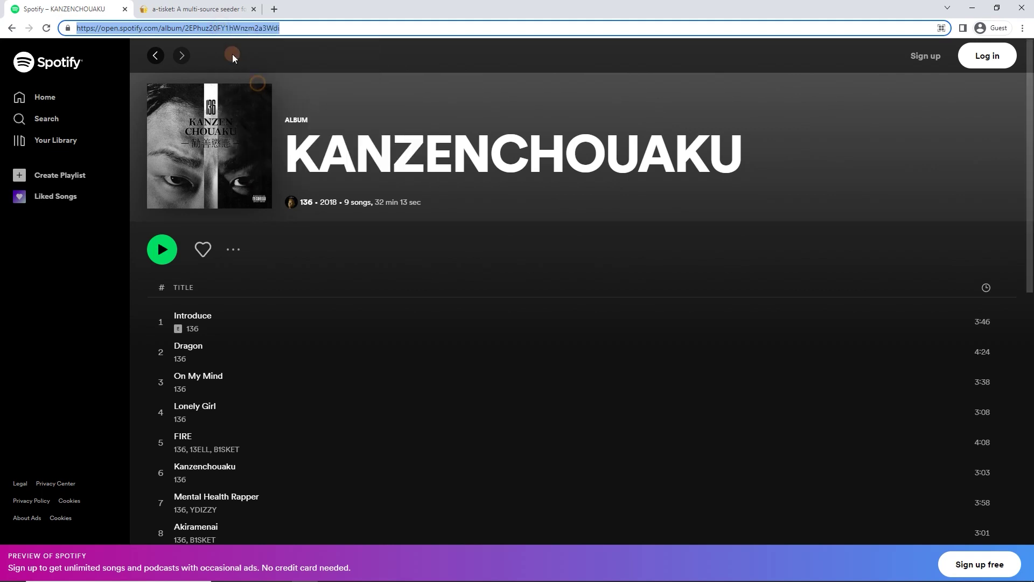
Paste the Spotify album URL into a-tisket and run Get ID to extract the album ID
click(181, 9)
click(399, 120)
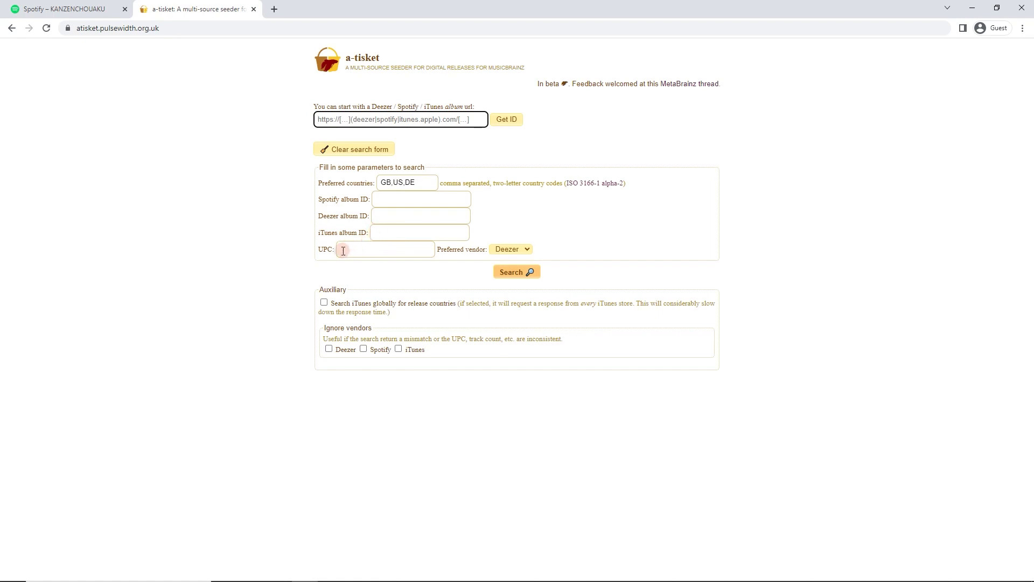
right_click(379, 120)
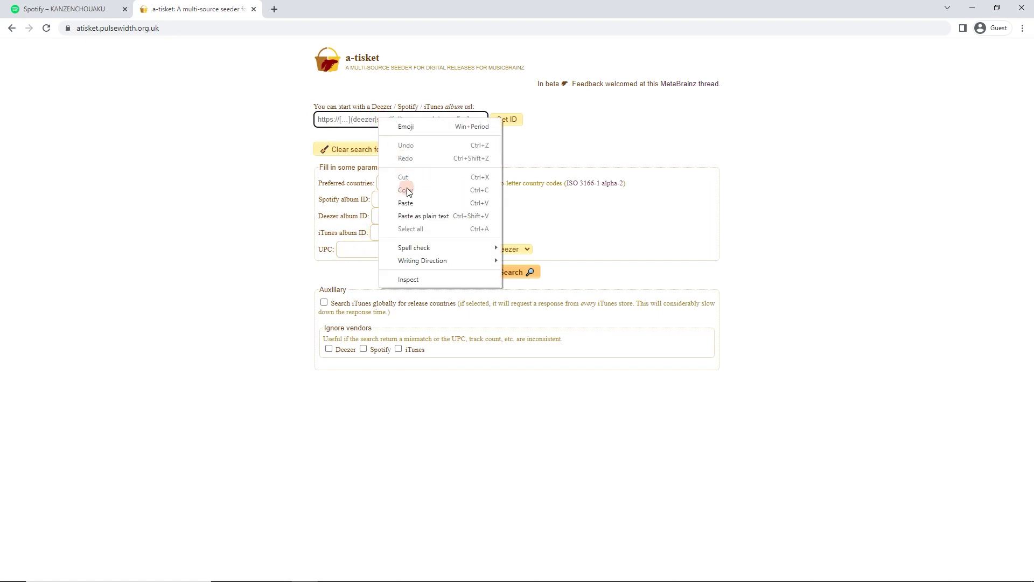
click(409, 199)
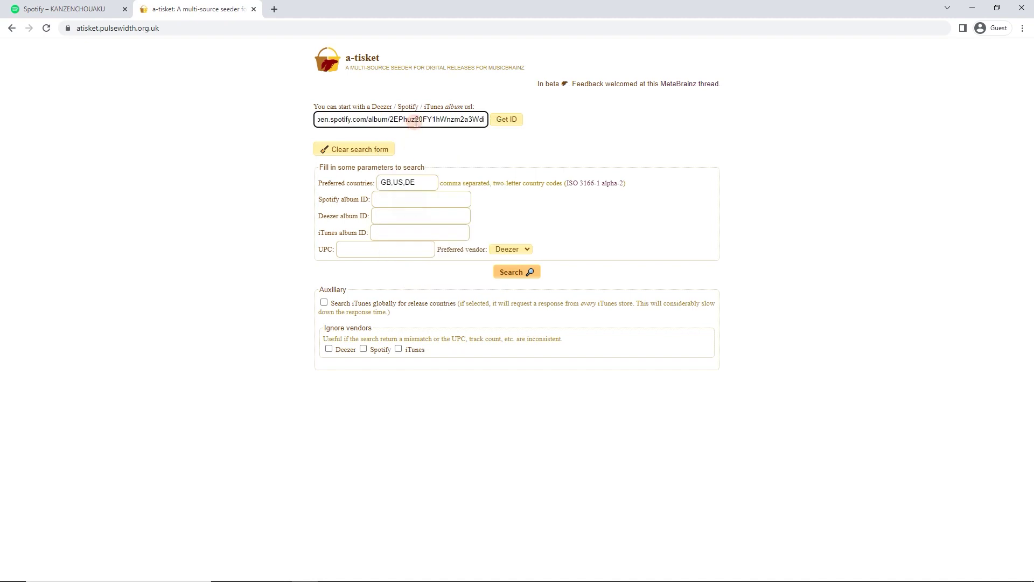
click(511, 121)
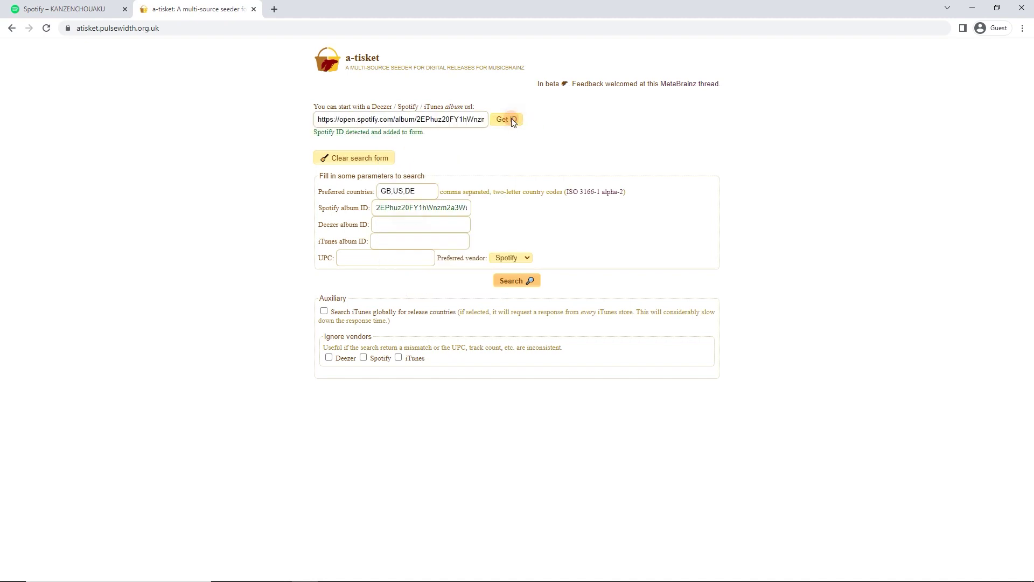
click(376, 211)
click(535, 278)
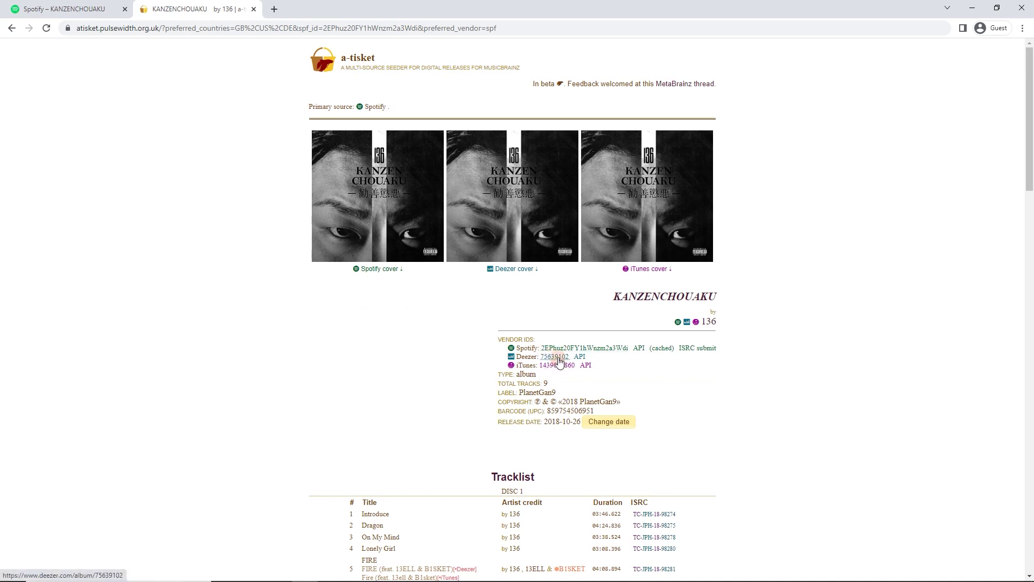
scroll(422, 354, down, 3)
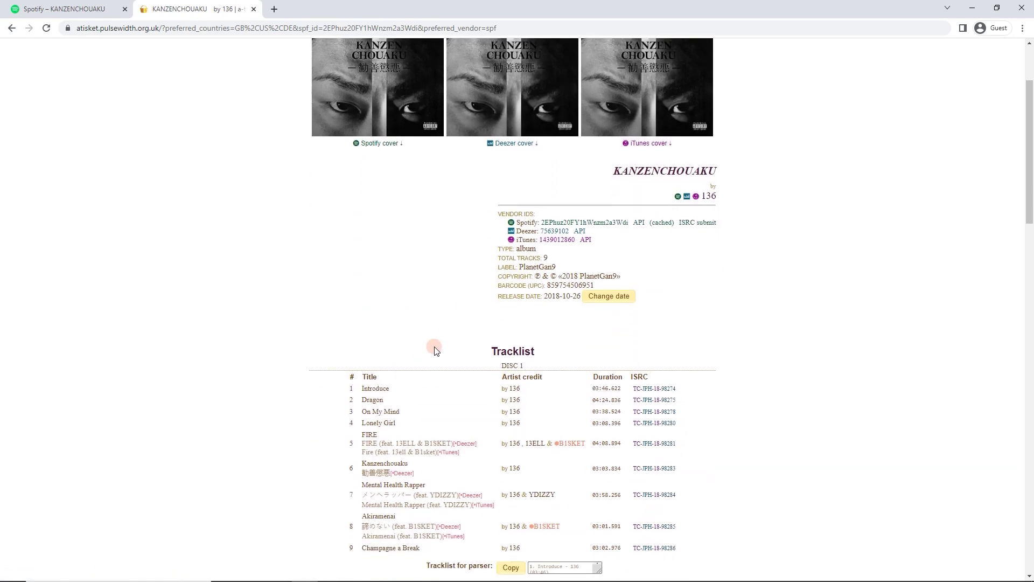
scroll(477, 258, down, 1)
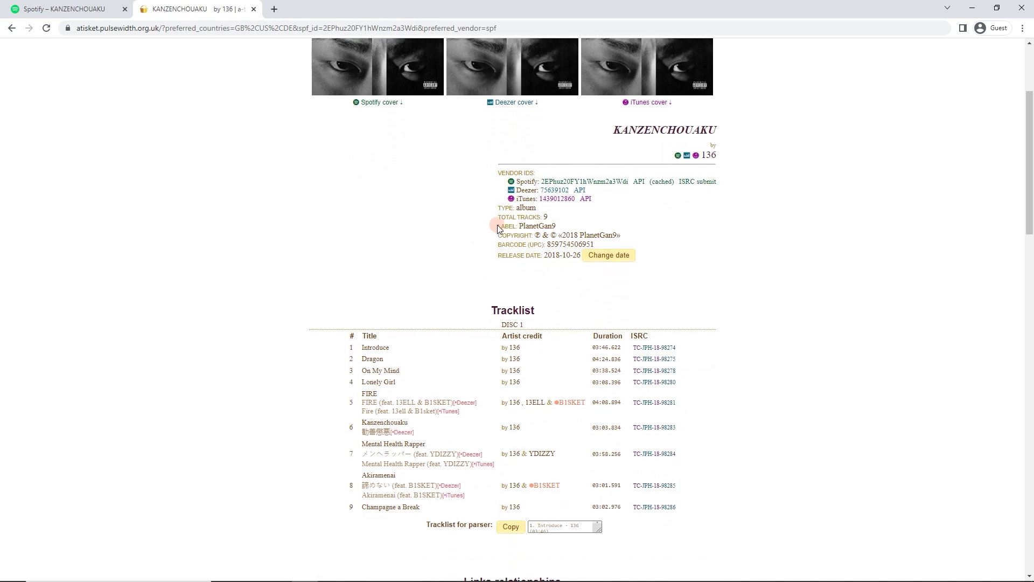
scroll(479, 323, down, 1)
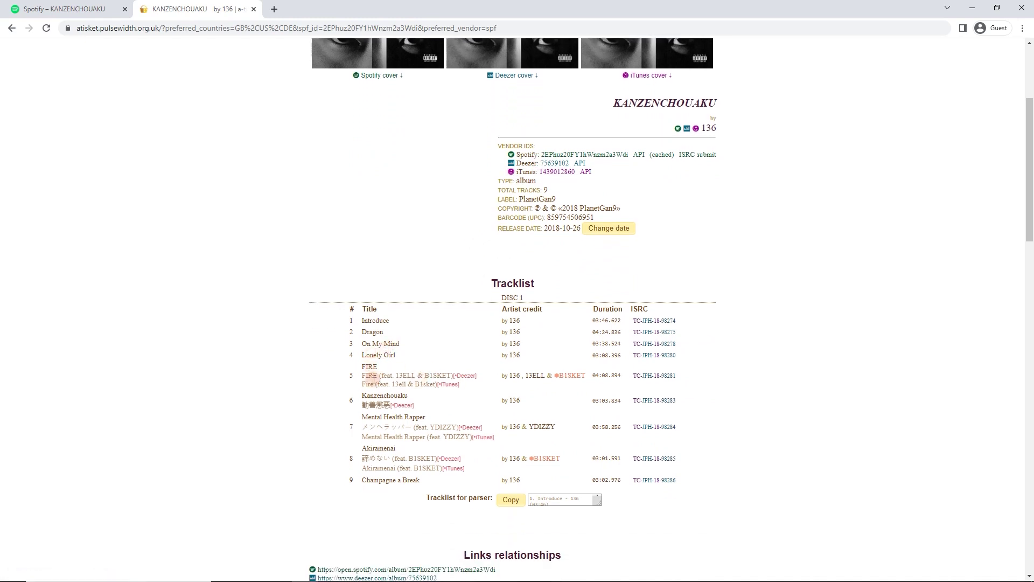
drag(359, 368, 431, 378)
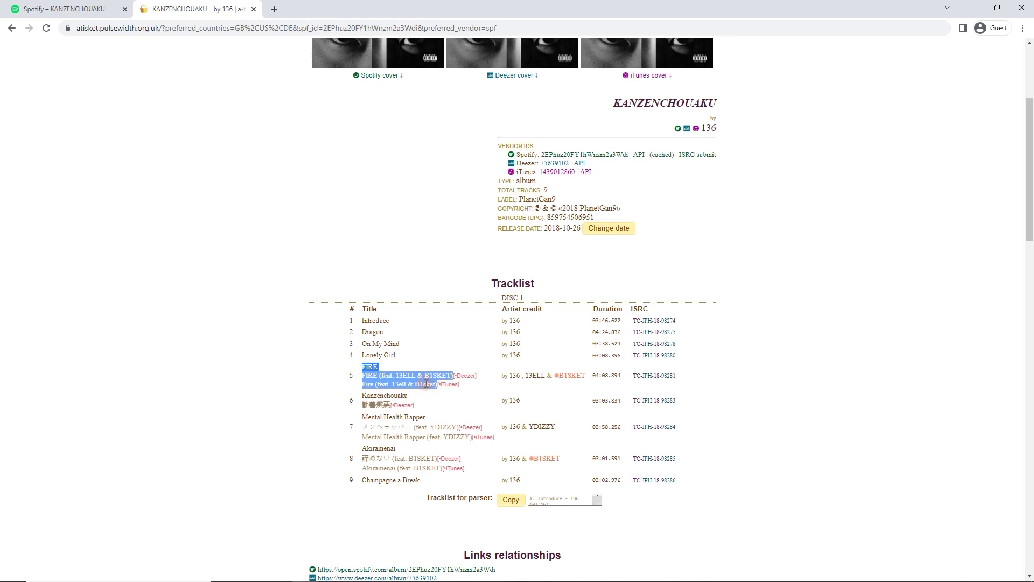
click(406, 385)
click(366, 412)
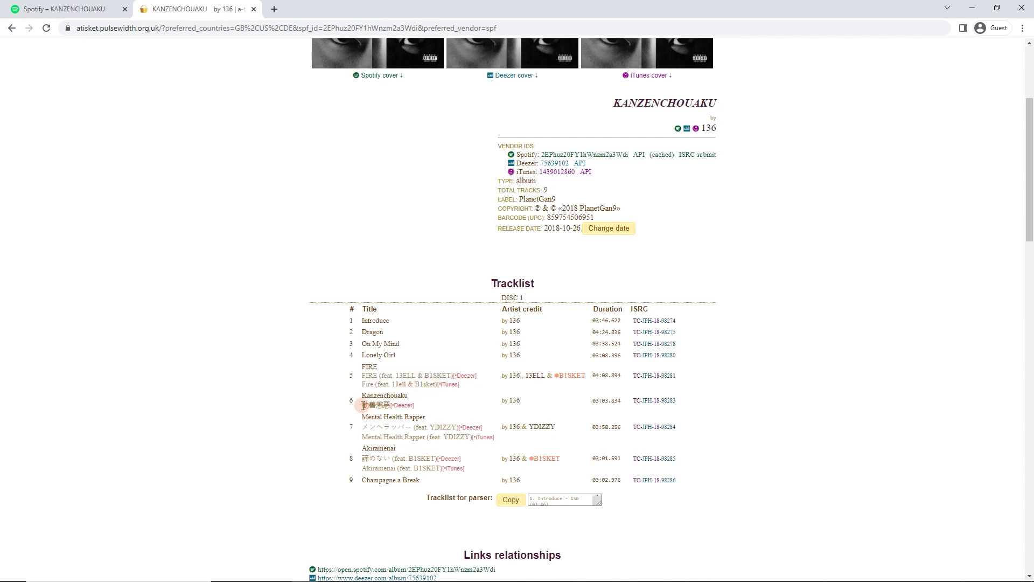
mouse_move(360, 426)
mouse_down()
mouse_move(408, 427)
mouse_move(365, 415)
mouse_move(448, 427)
mouse_move(425, 418)
mouse_up()
click(425, 418)
click(410, 427)
double_click(411, 426)
click(427, 434)
click(418, 427)
Review the 205 matched countries and restrict the release event to GB only
scroll(421, 436, up, 3)
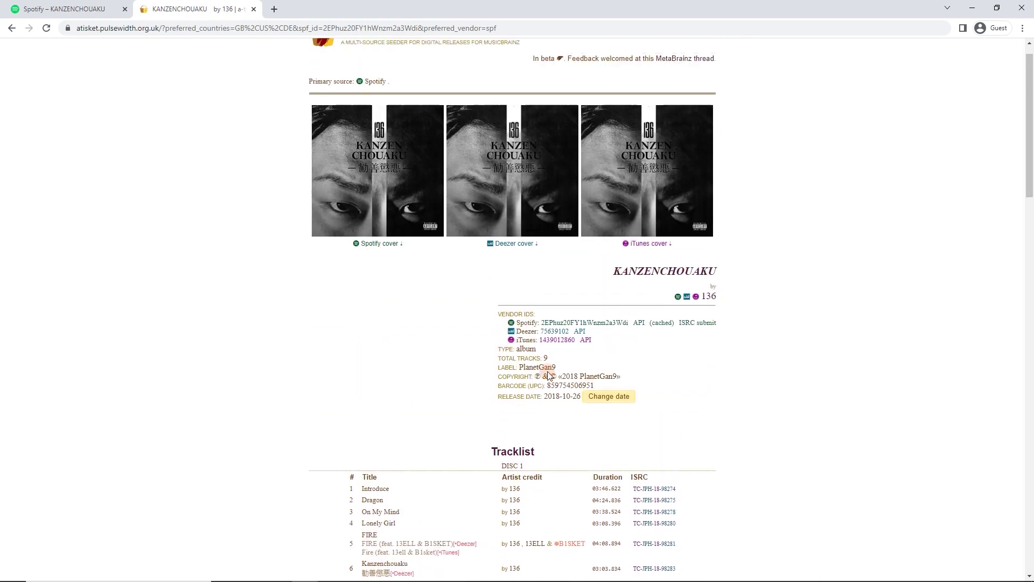
scroll(462, 323, down, 3)
scroll(462, 334, down, 2)
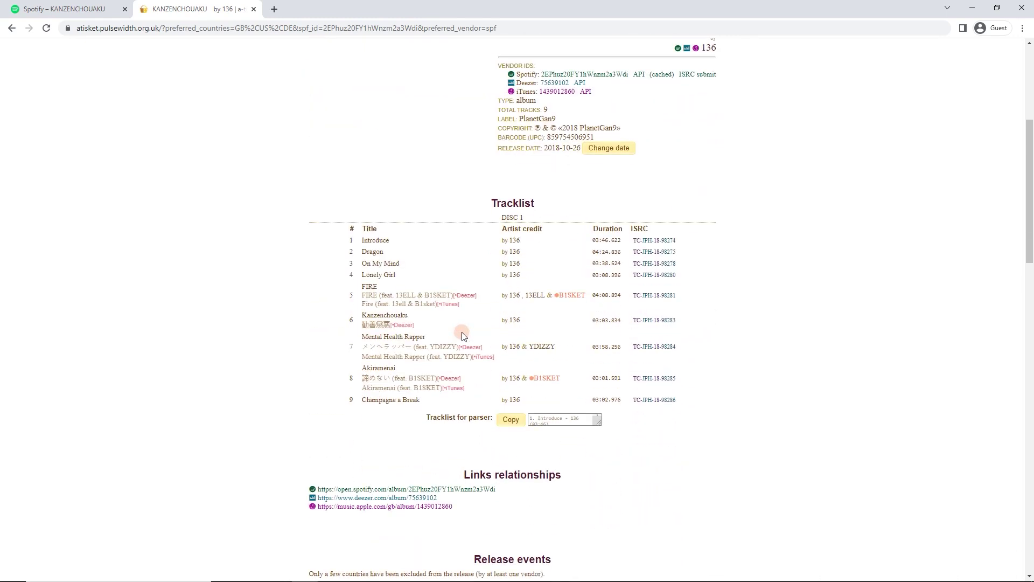
scroll(485, 278, down, 5)
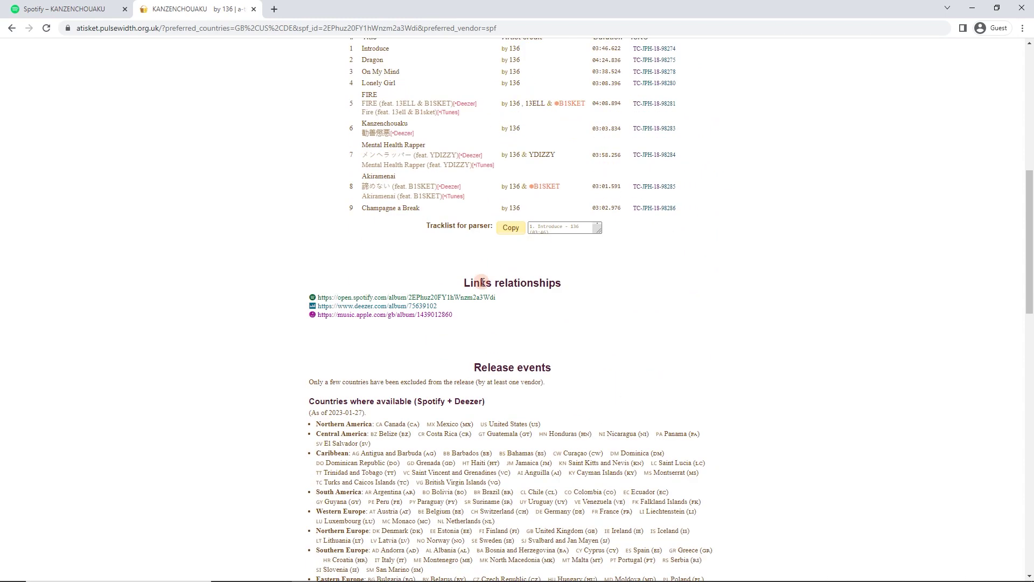
scroll(518, 271, down, 2)
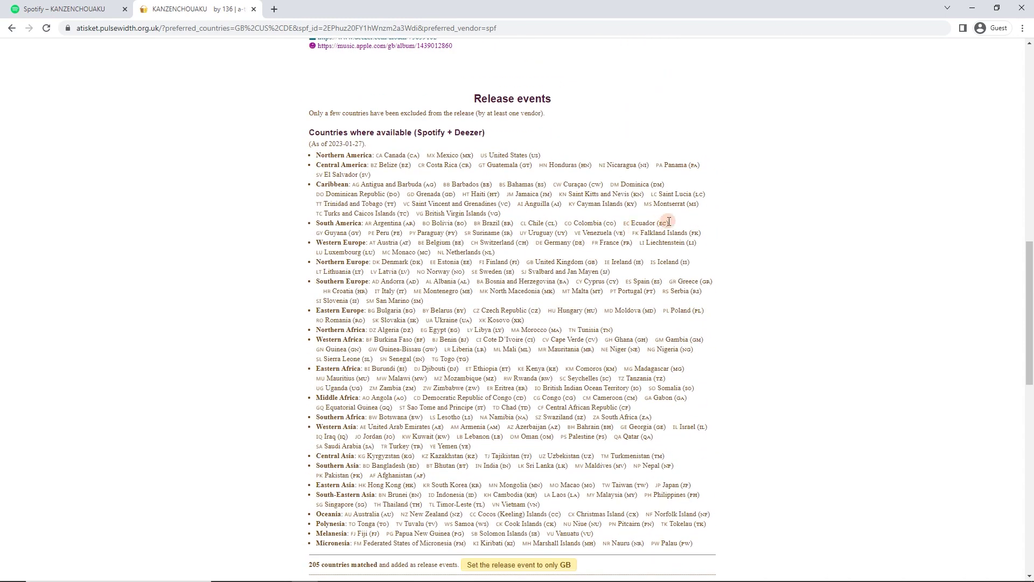
scroll(692, 269, down, 1)
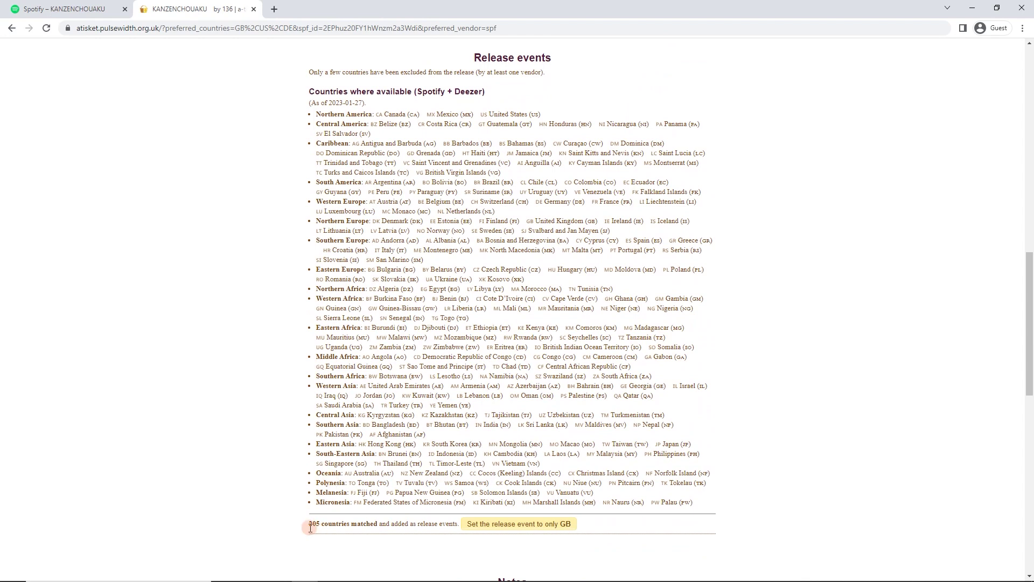
drag(311, 526, 363, 526)
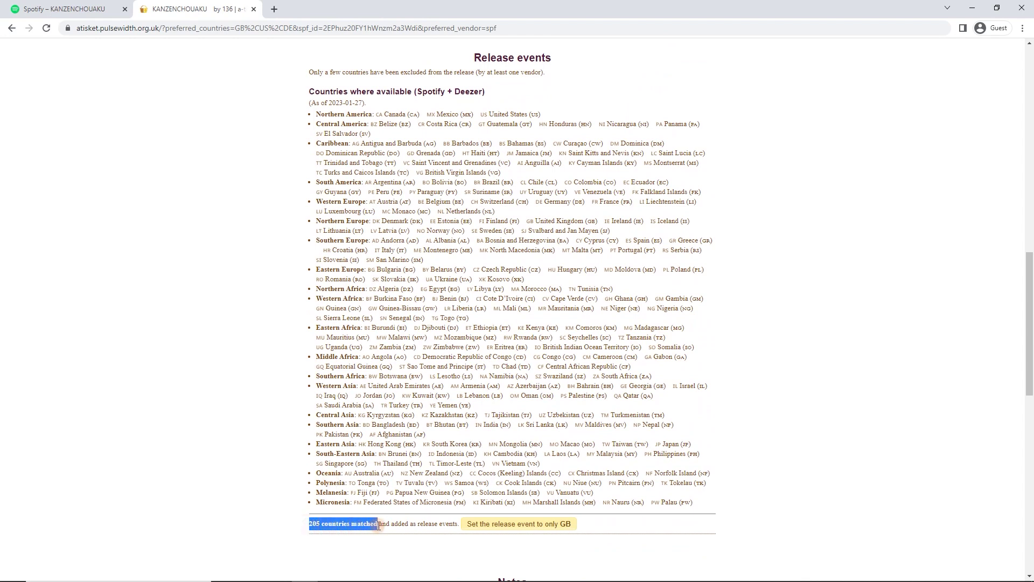
click(348, 119)
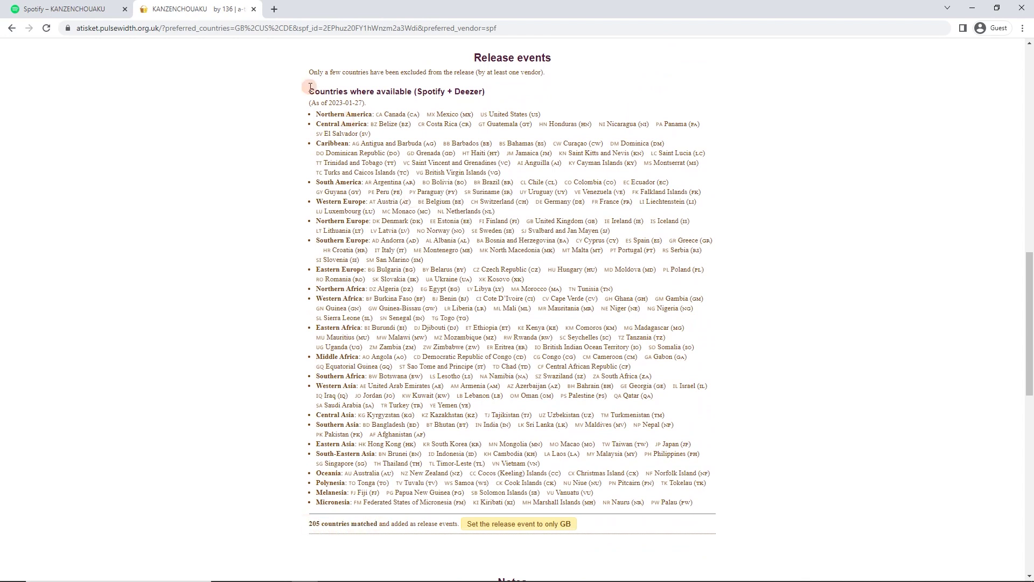
drag(310, 87, 711, 502)
click(711, 502)
scroll(318, 521, down, 3)
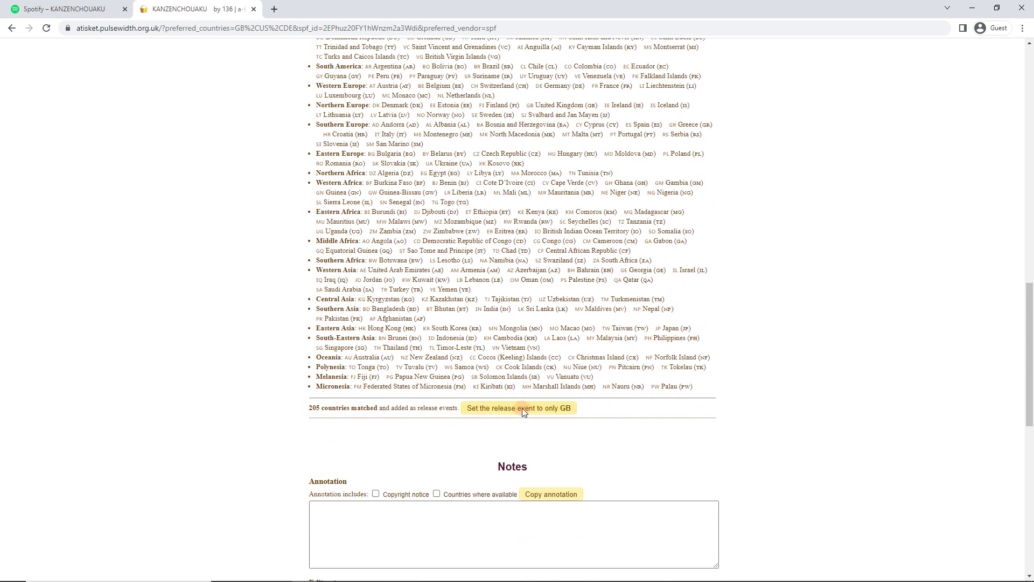
click(522, 408)
In Notes, include only the copyright notice in the annotation, leaving the countries list out
scroll(718, 277, down, 4)
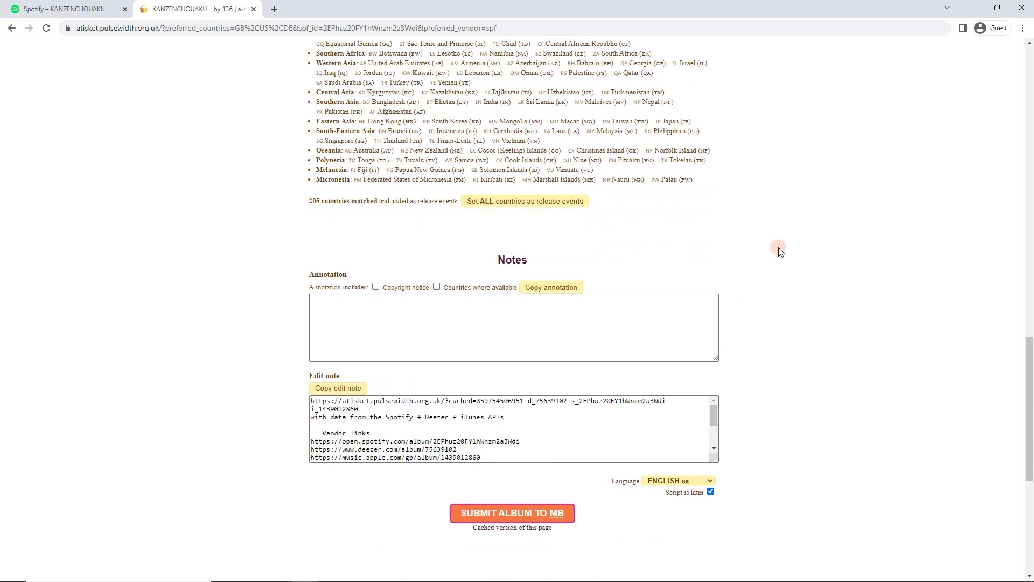
scroll(781, 252, down, 1)
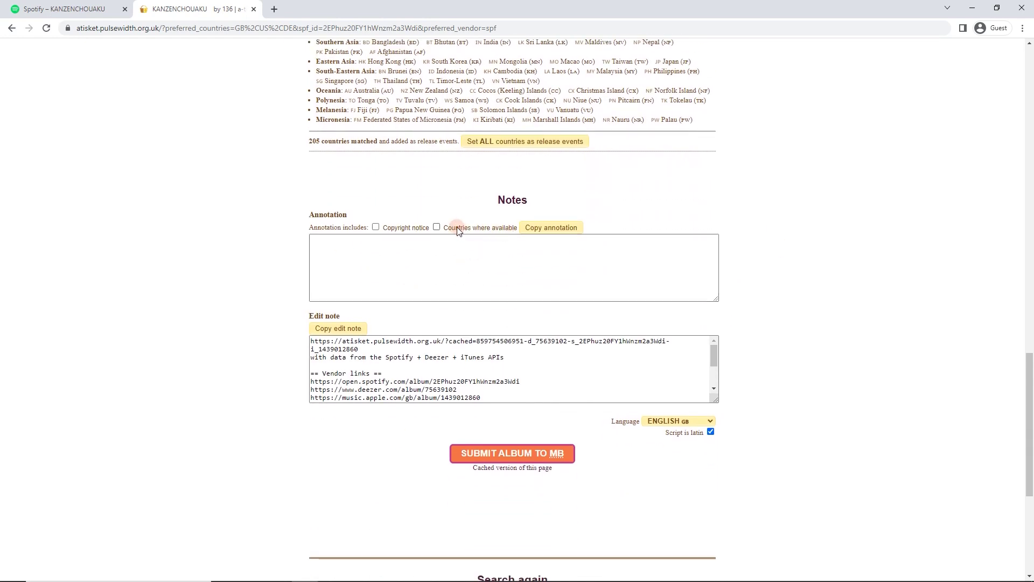
click(388, 228)
click(394, 229)
click(396, 229)
click(454, 229)
click(454, 229)
Submit the album to MusicBrainz and continue past the Confirm Form Submission page
click(535, 456)
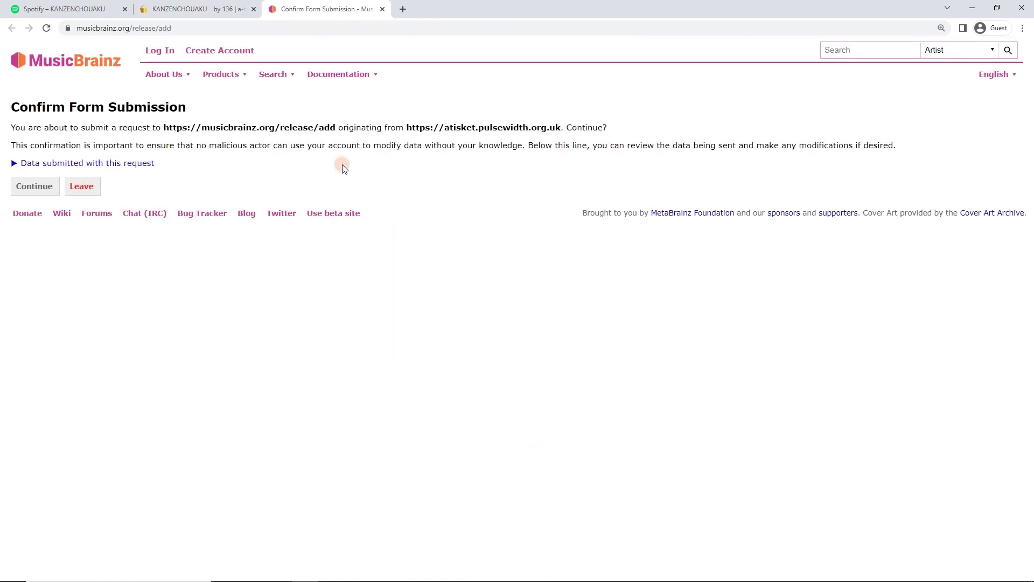
click(49, 181)
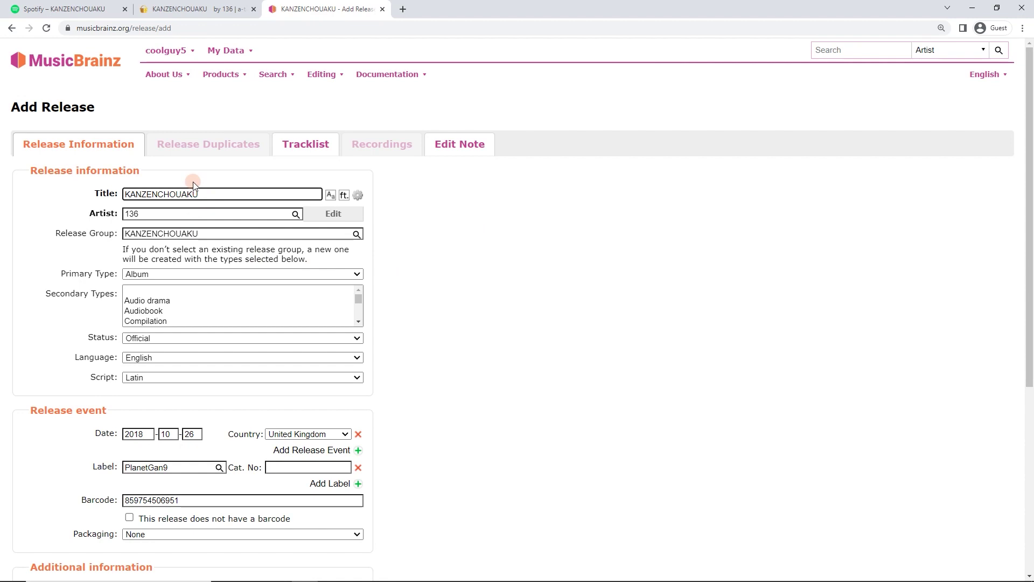
Review the prefilled release details and the nine-track tracklist, then return to Release Information
scroll(204, 125, down, 1)
drag(210, 116, 124, 113)
click(168, 113)
click(164, 206)
scroll(165, 206, down, 1)
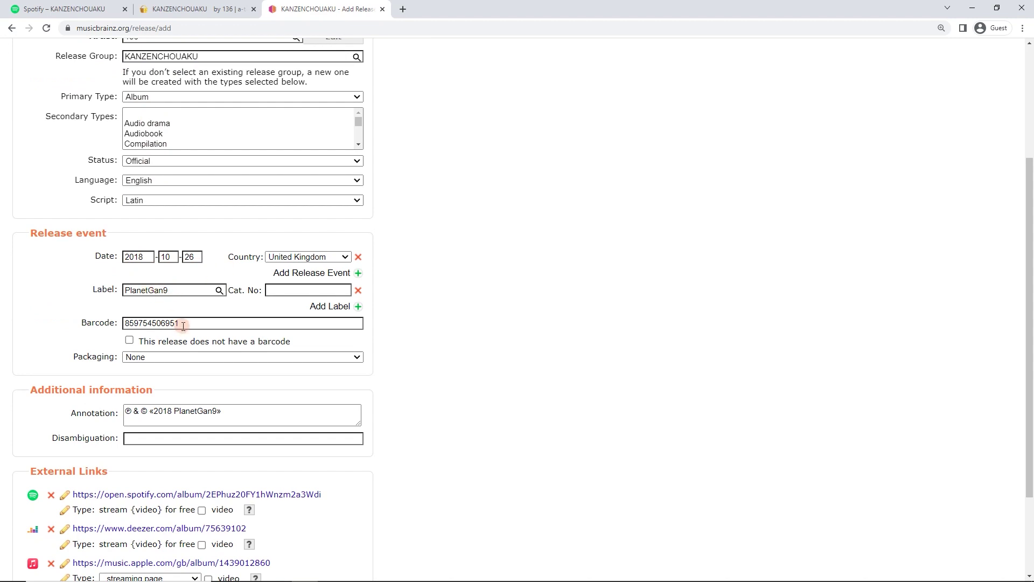
scroll(199, 345, down, 1)
scroll(228, 368, down, 1)
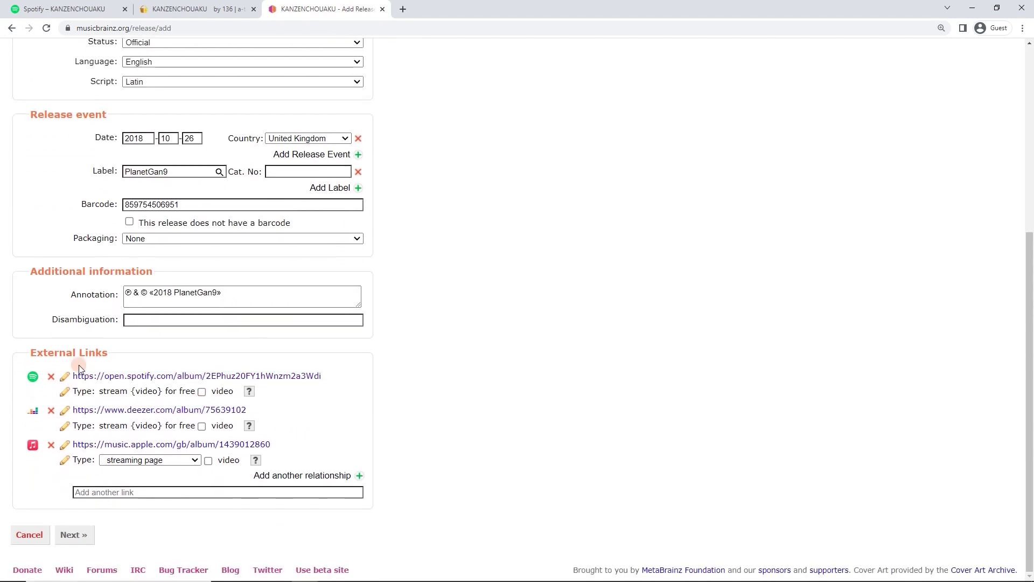
scroll(188, 357, up, 4)
click(295, 145)
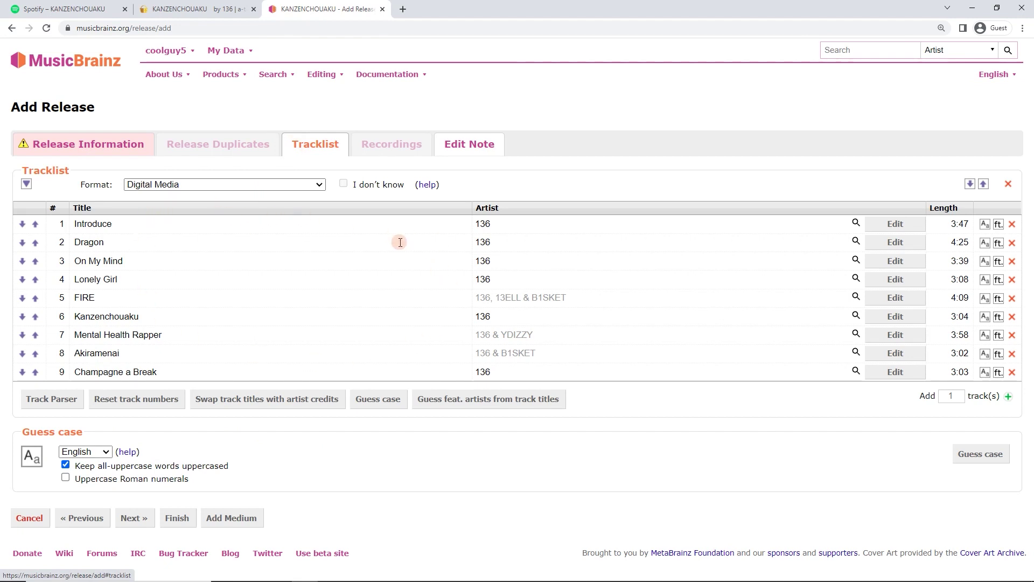
click(118, 152)
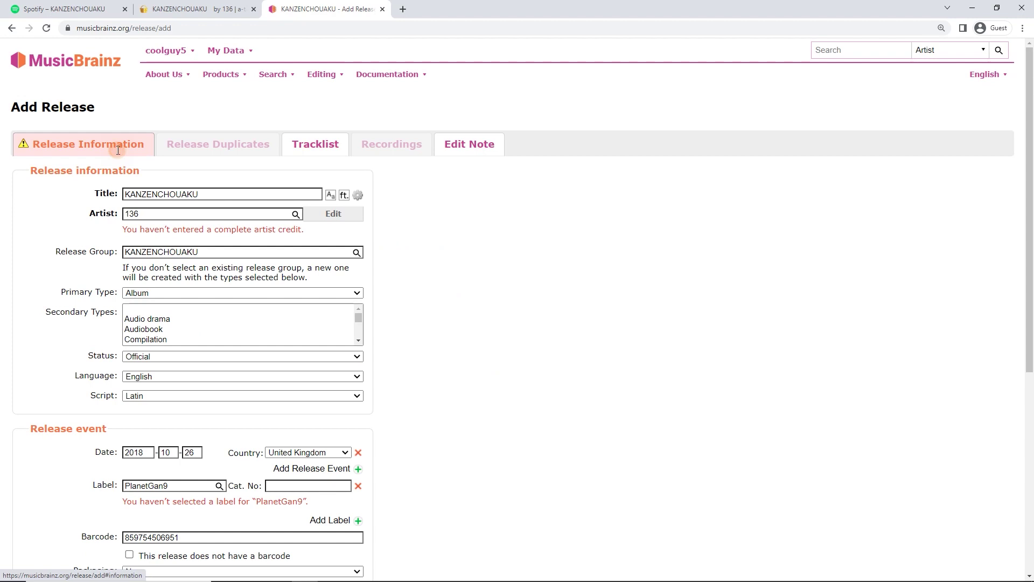
click(219, 215)
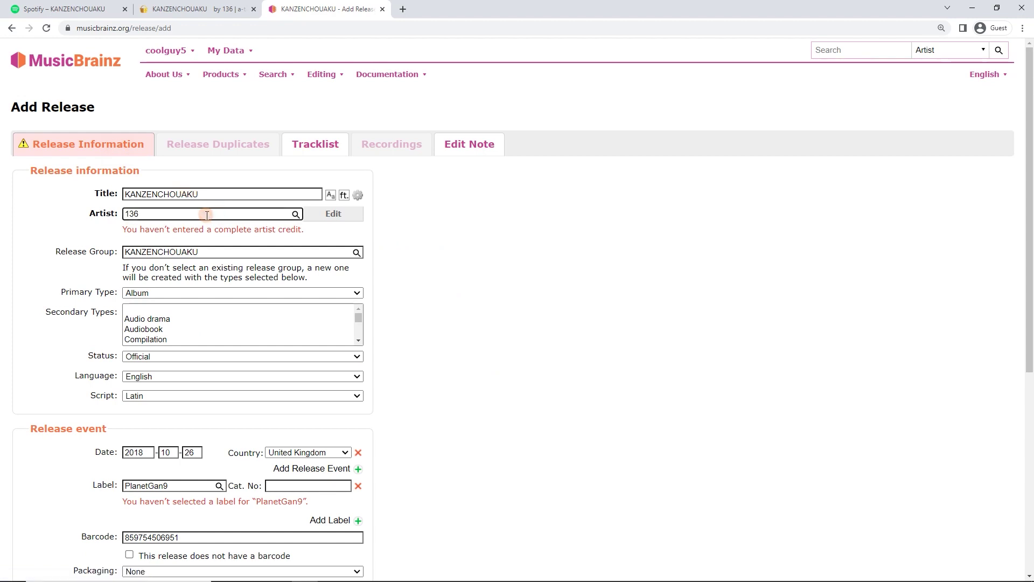
Search the Artist field and choose '136 (Japanese rapper, aka 136youngboss)' as the release credit
click(295, 214)
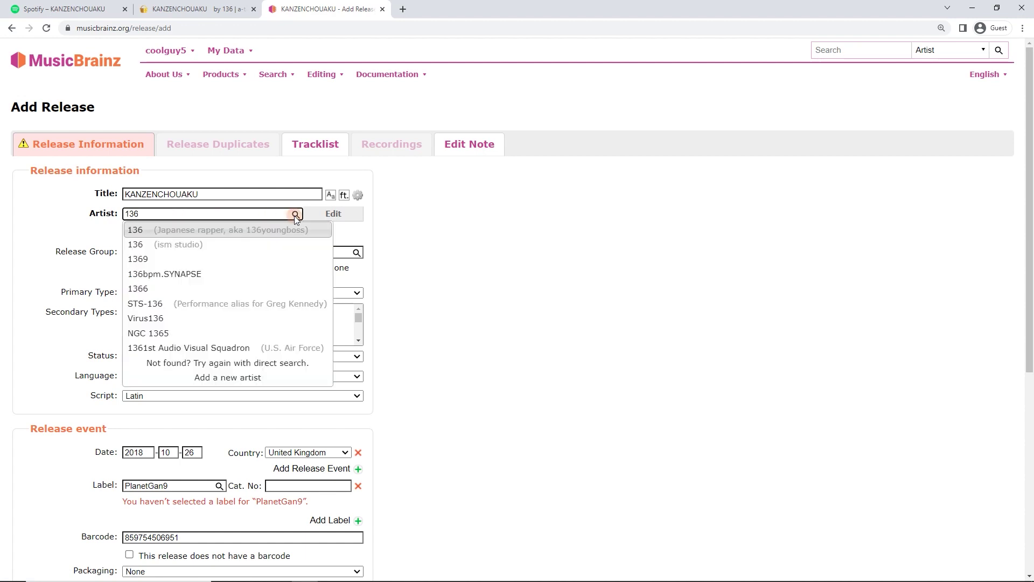
click(195, 230)
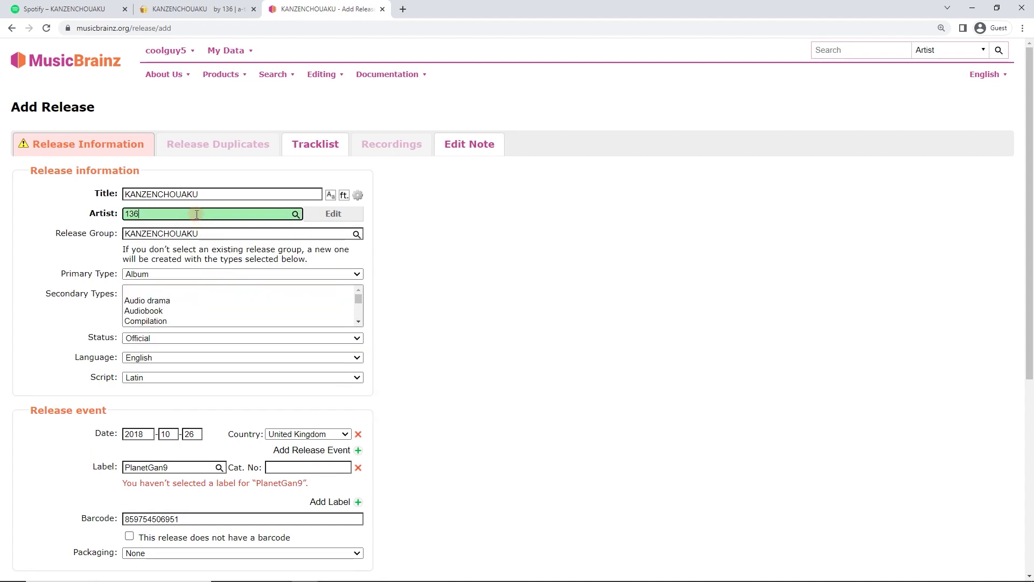
Set the release event country to [Worldwide]
scroll(447, 312, down, 2)
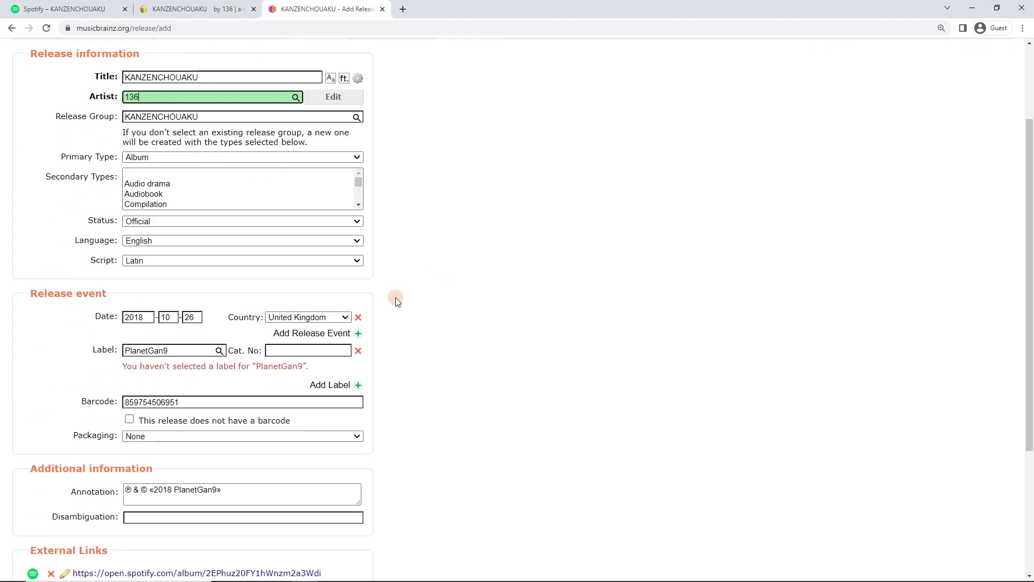
scroll(391, 296, down, 1)
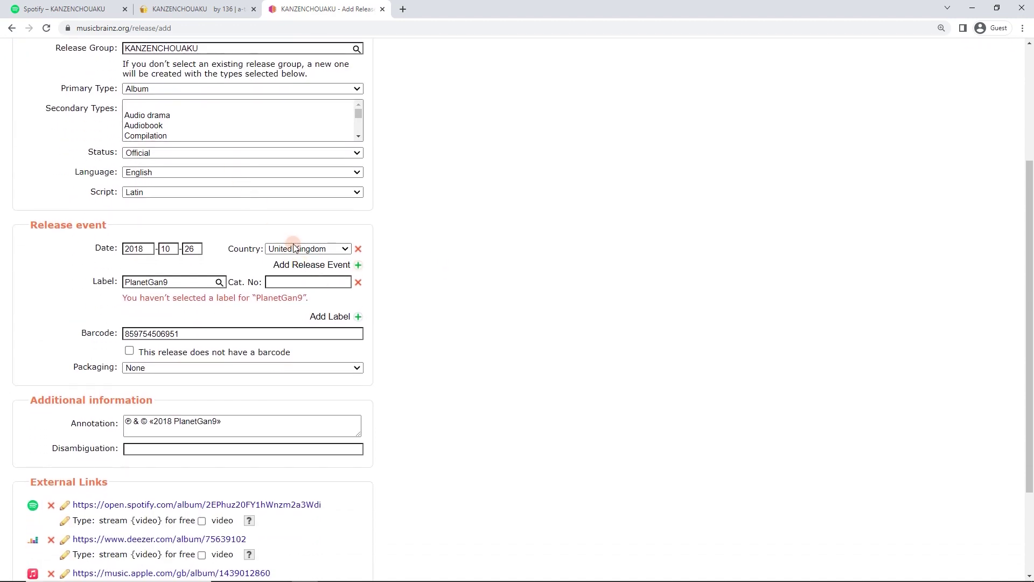
click(286, 250)
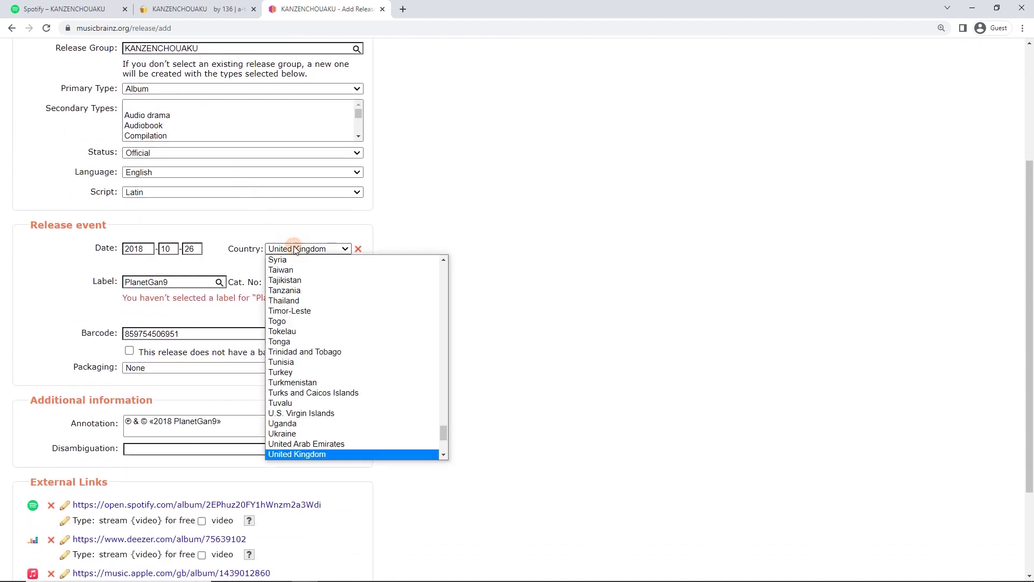
scroll(321, 367, up, 20)
click(305, 271)
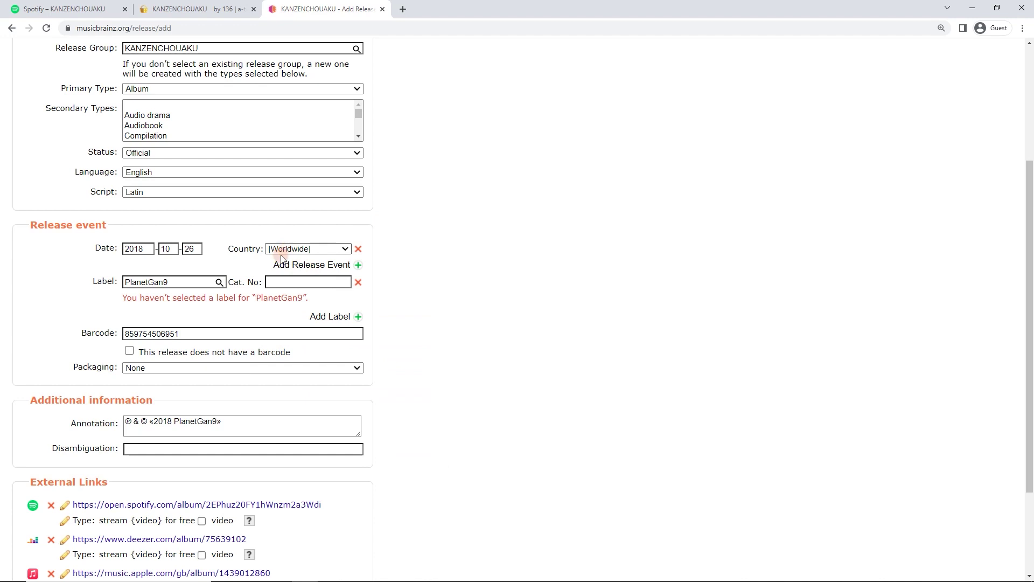
Clear the unmatched PlanetGan9 label and advance to the Tracklist tab
click(216, 283)
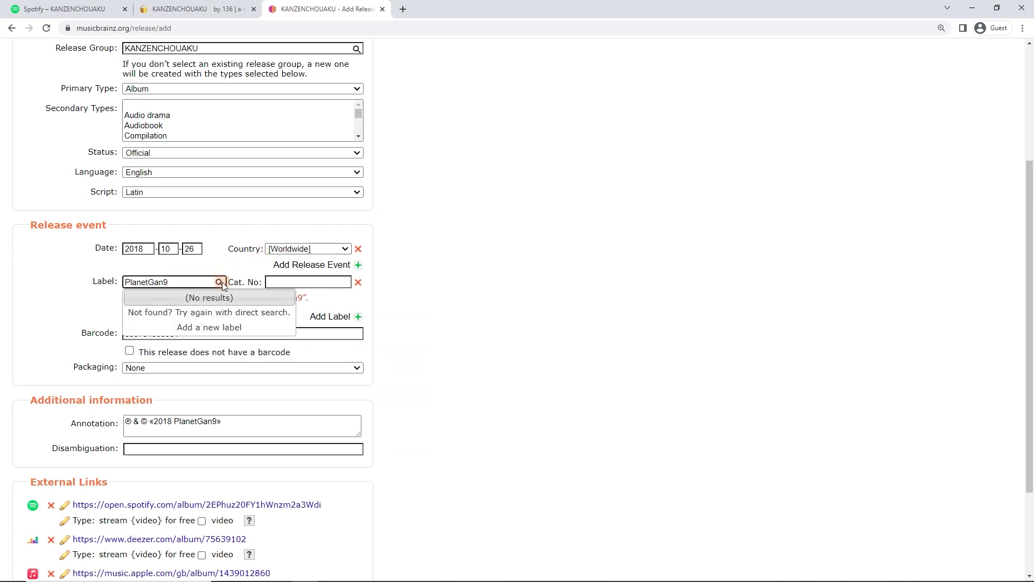
double_click(149, 278)
key(BackSpace)
click(192, 276)
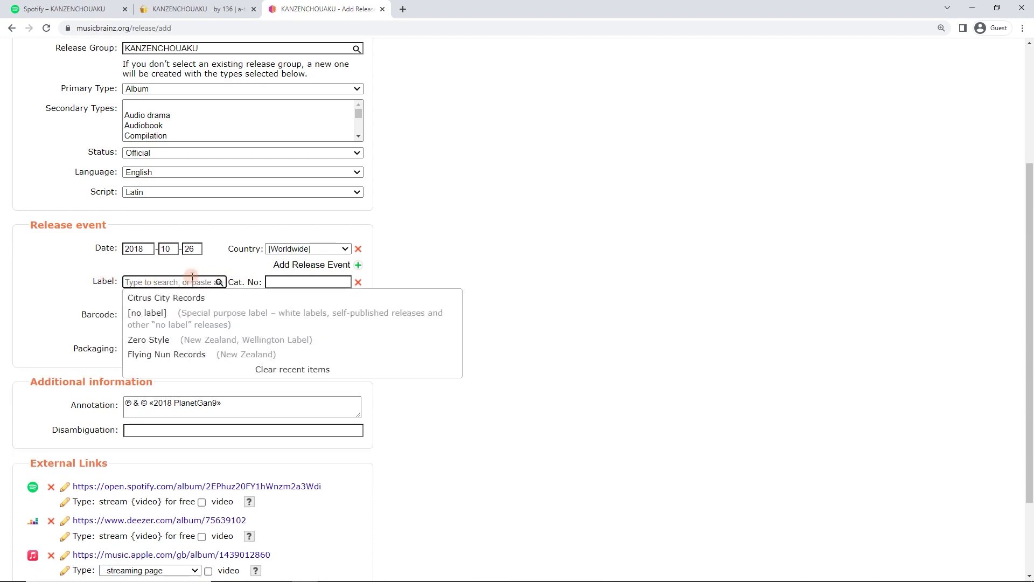
click(222, 261)
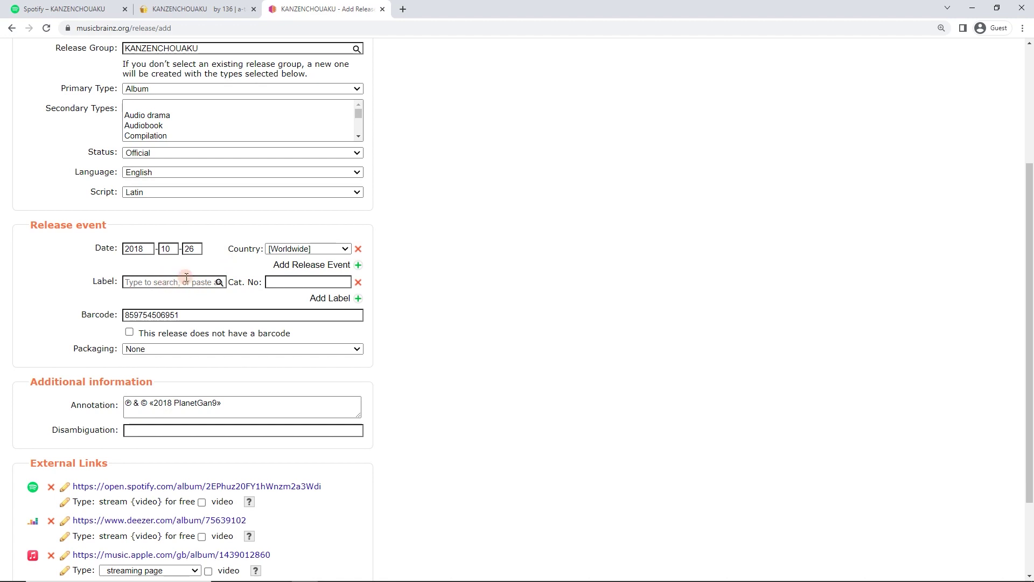
scroll(430, 247, down, 3)
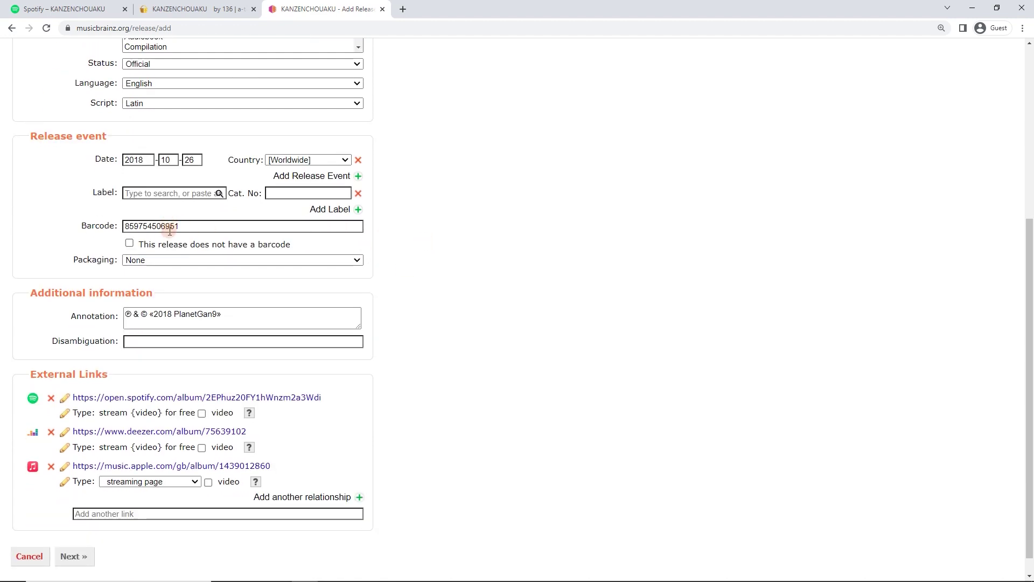
scroll(208, 272, down, 1)
click(75, 536)
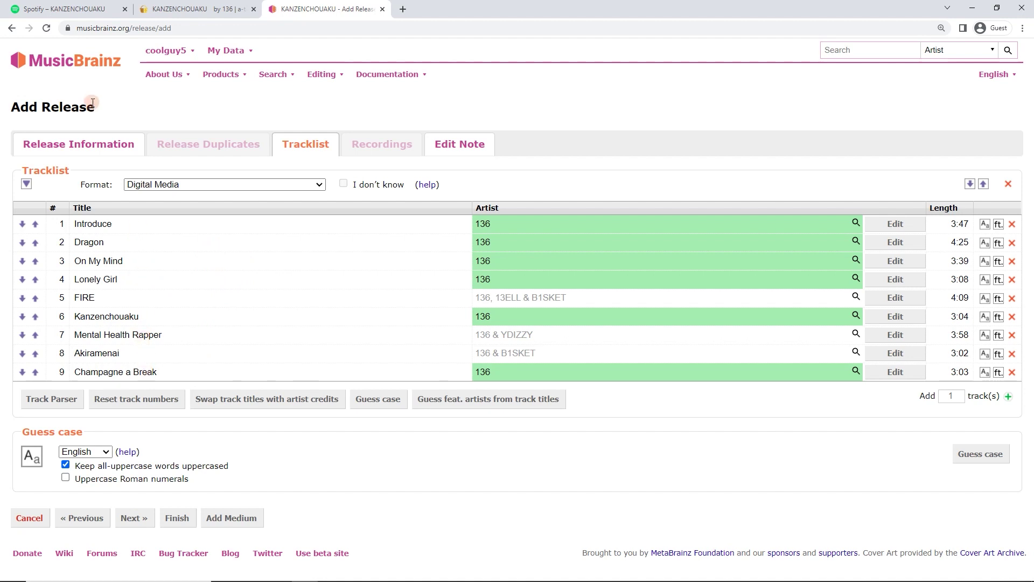
Keep Latin as the release script in the release details
click(105, 143)
click(148, 378)
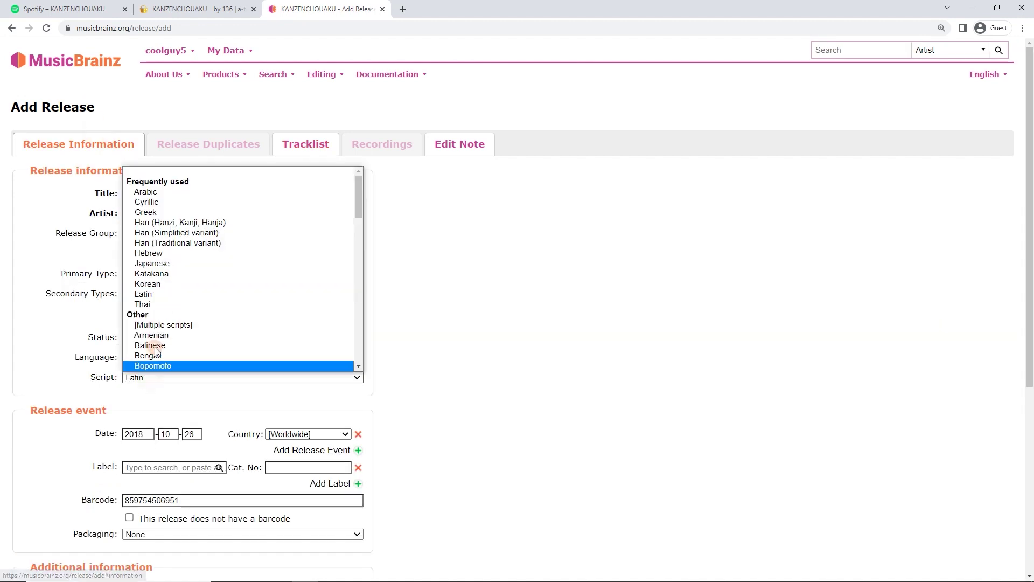
click(162, 294)
click(306, 144)
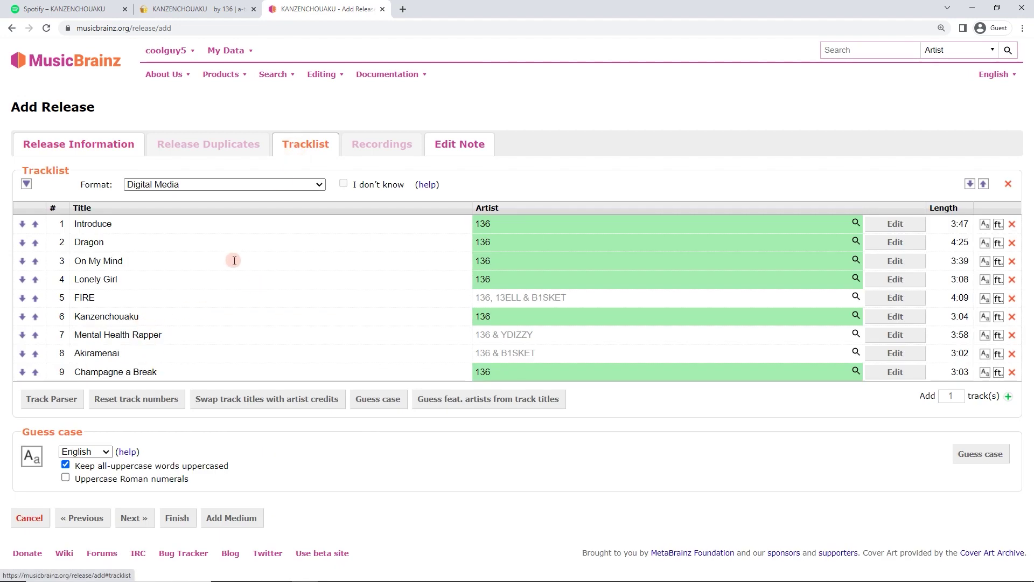
Open the FIRE track's artist credits and check B1SKET's artist page
drag(490, 223, 477, 224)
click(489, 223)
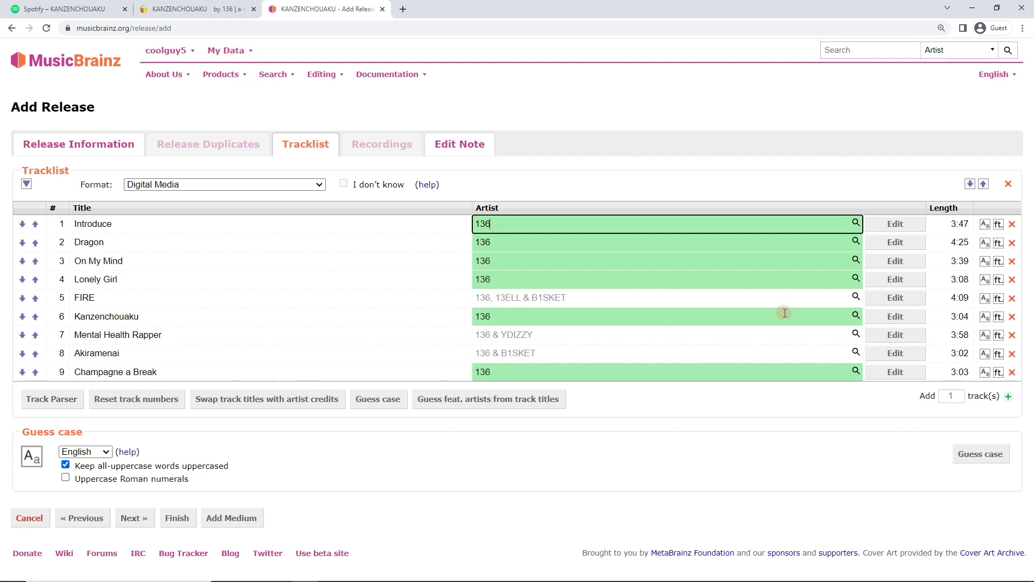
click(872, 301)
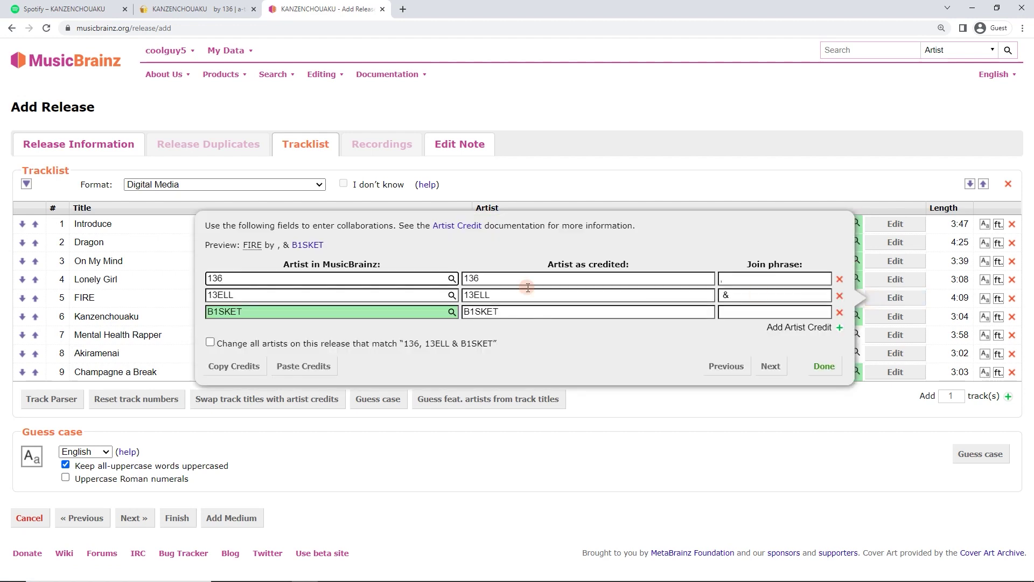
click(886, 299)
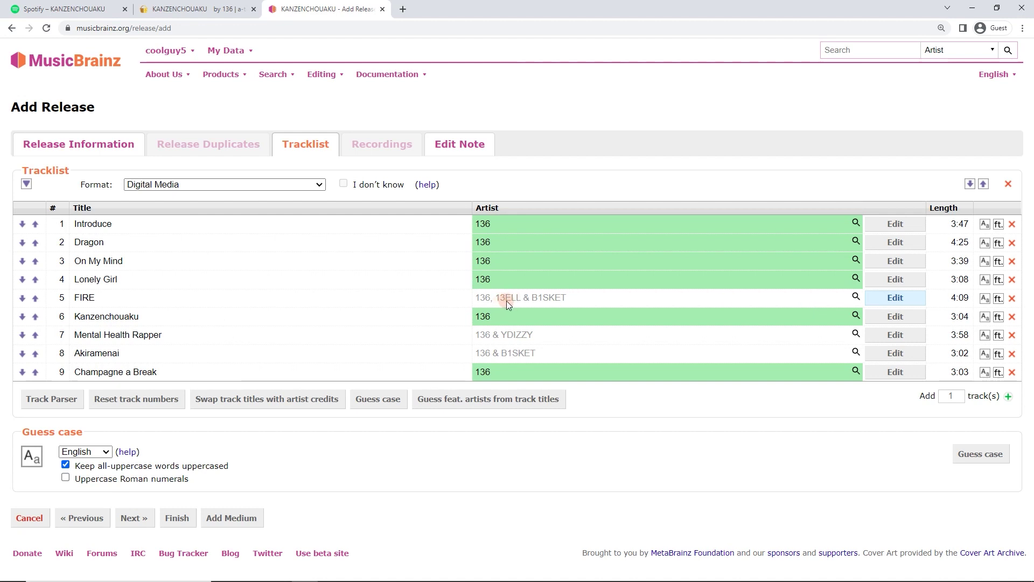
click(872, 300)
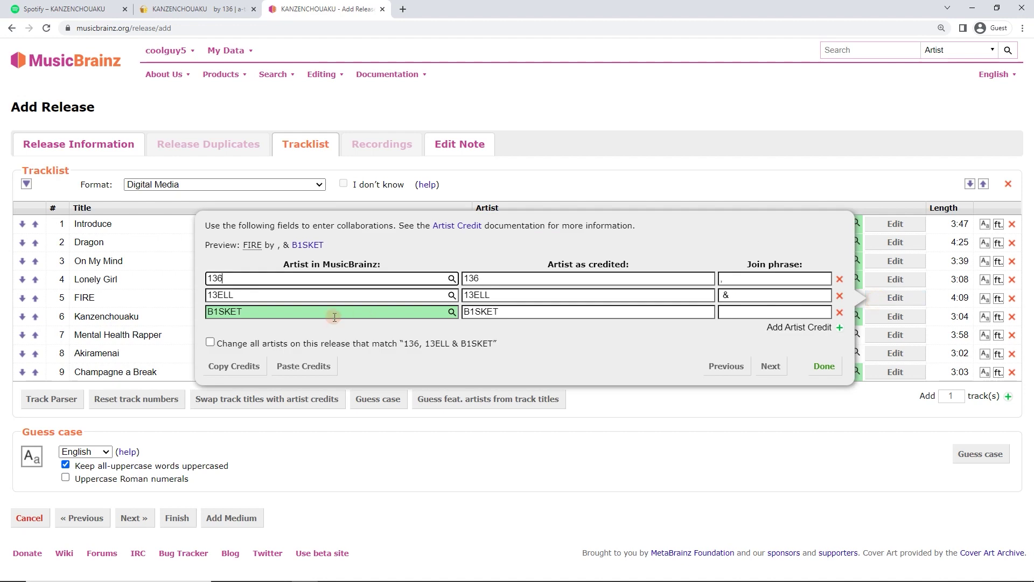
click(355, 317)
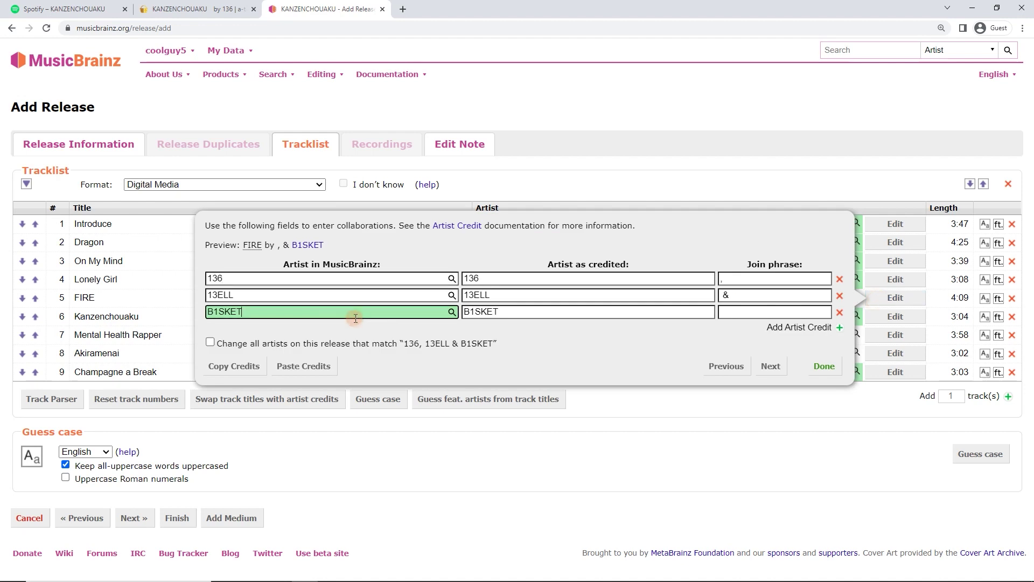
middle_click(308, 245)
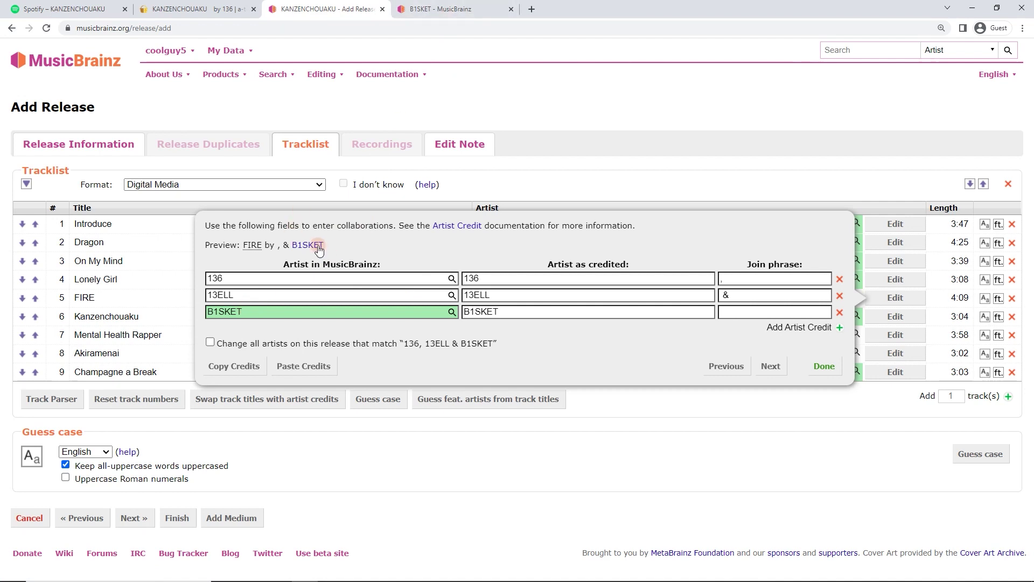
click(431, 12)
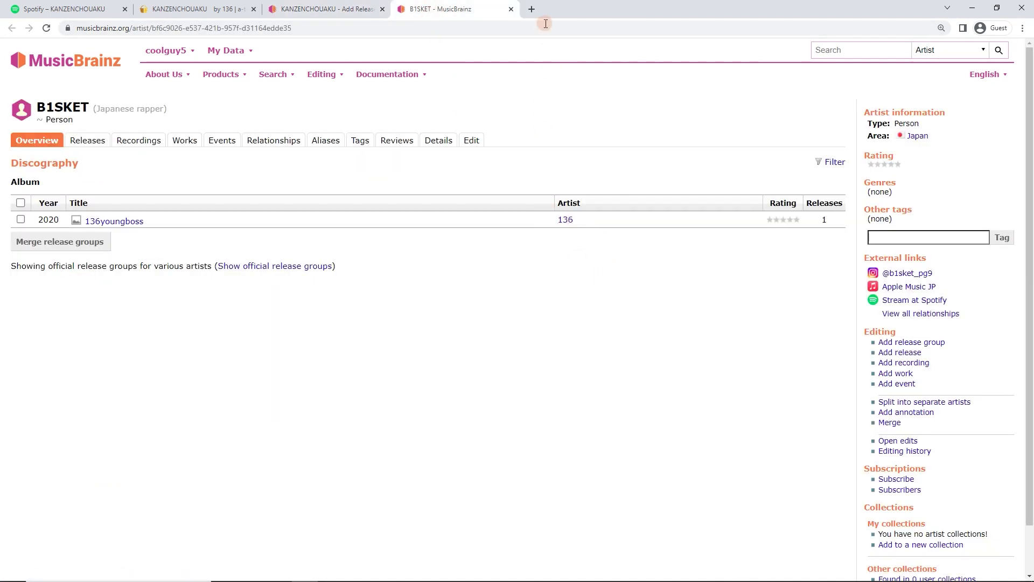
click(511, 9)
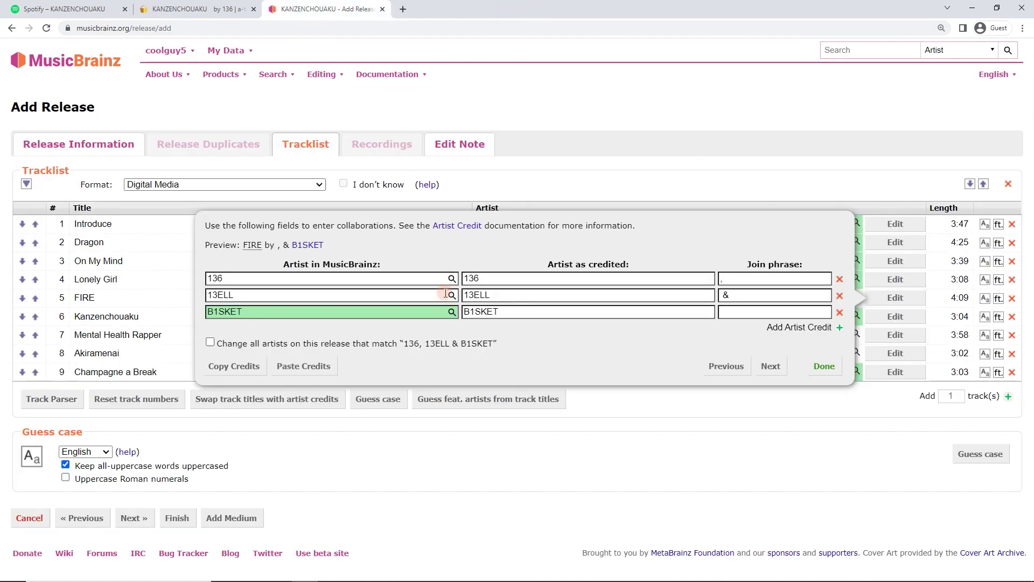
Link FIRE's 136 credit to the existing artist and begin adding 13ELL as a new artist
click(453, 279)
click(336, 292)
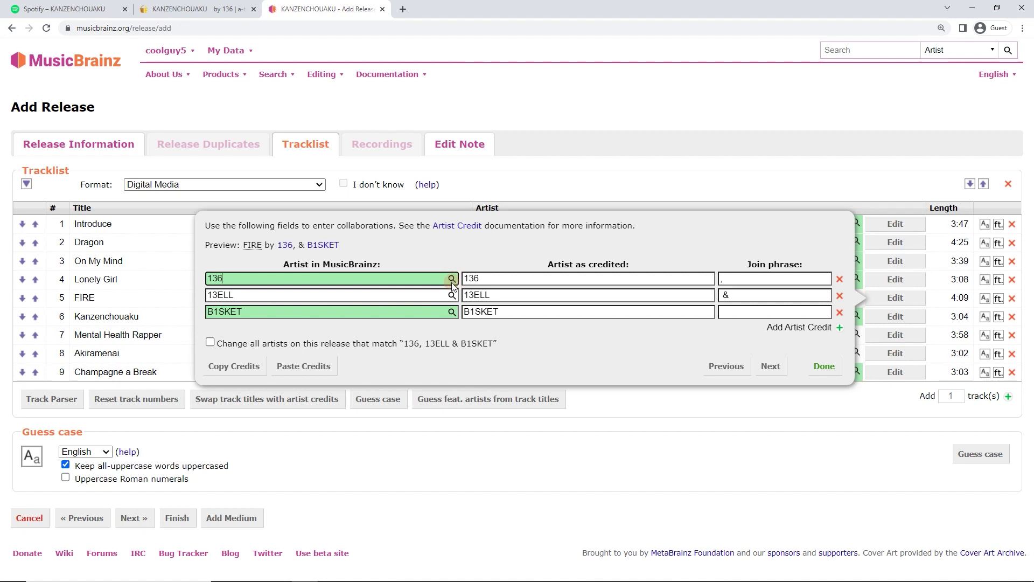
click(453, 296)
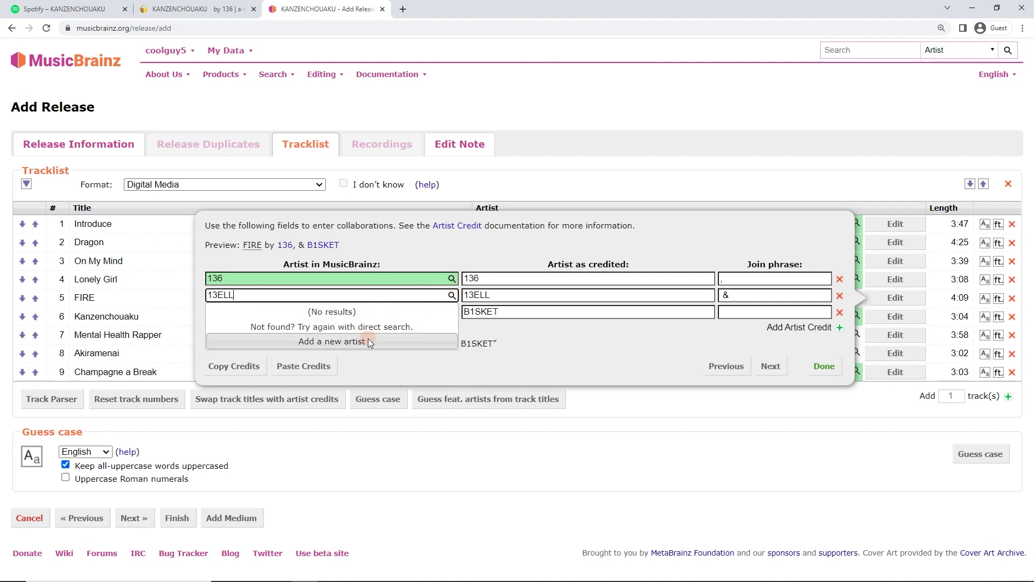
click(368, 341)
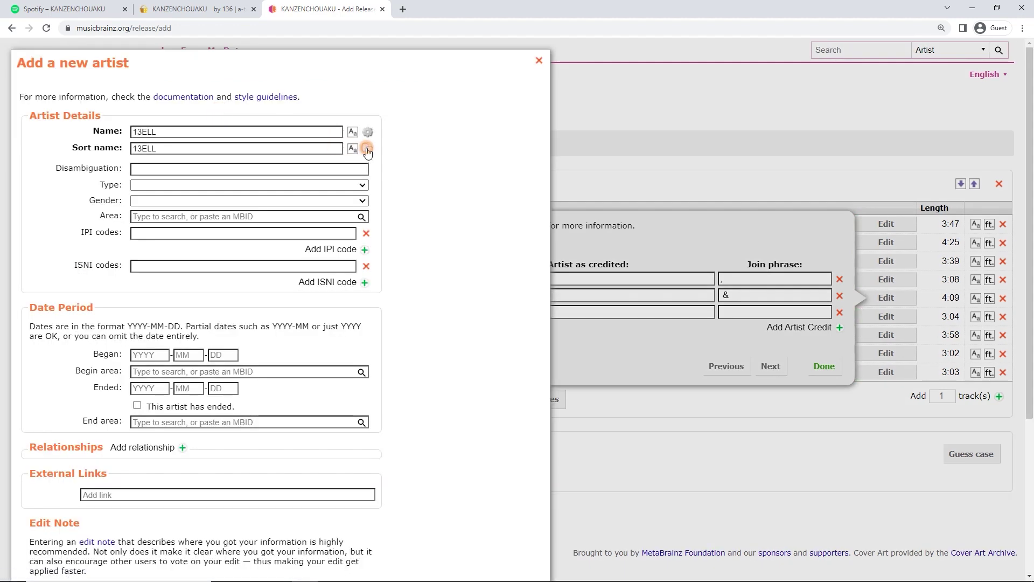
Open 13ELL's Spotify artist page from the FIRE track credit and select its URL
click(78, 5)
click(222, 28)
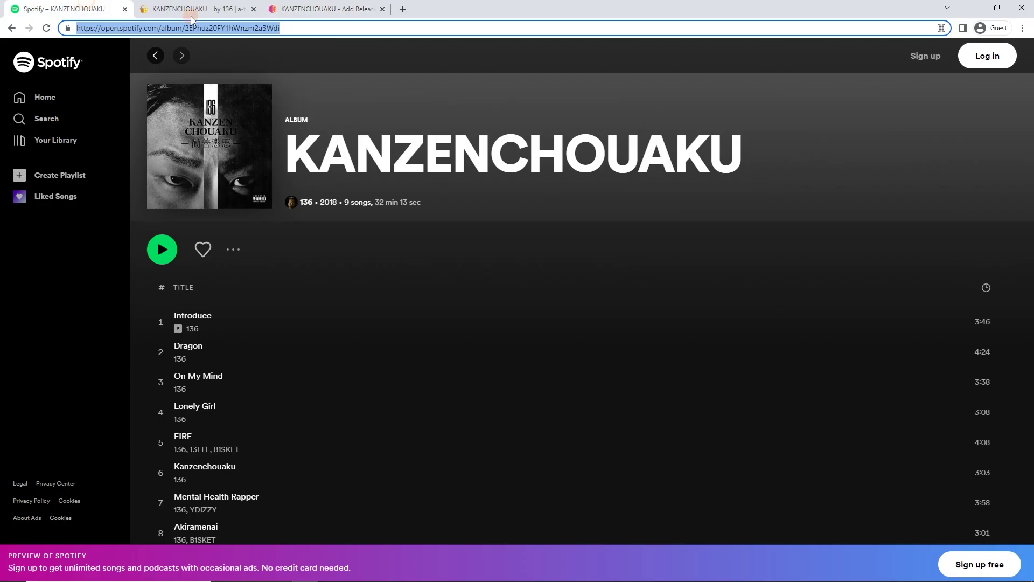
scroll(205, 350, down, 2)
middle_click(200, 323)
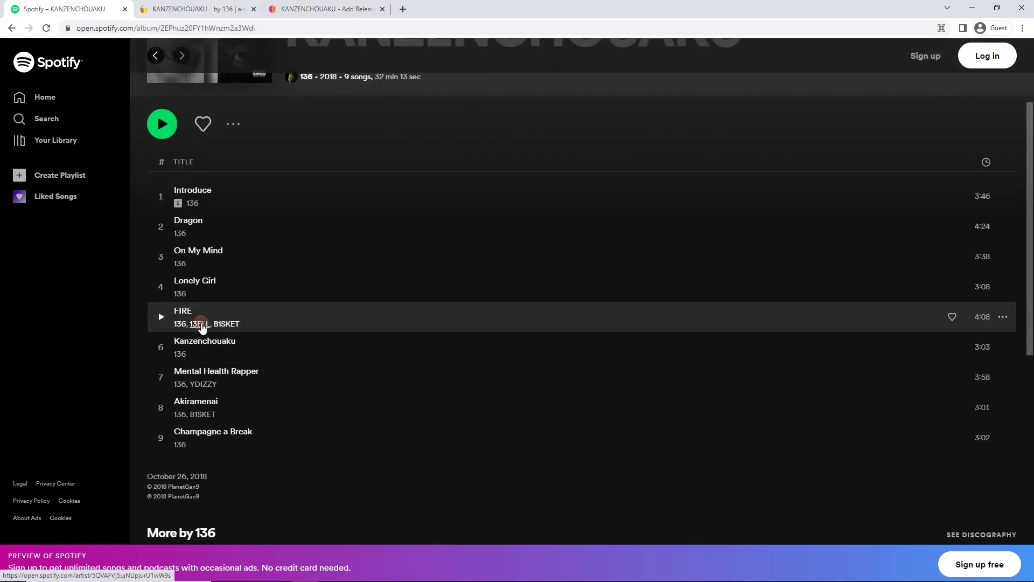
click(194, 6)
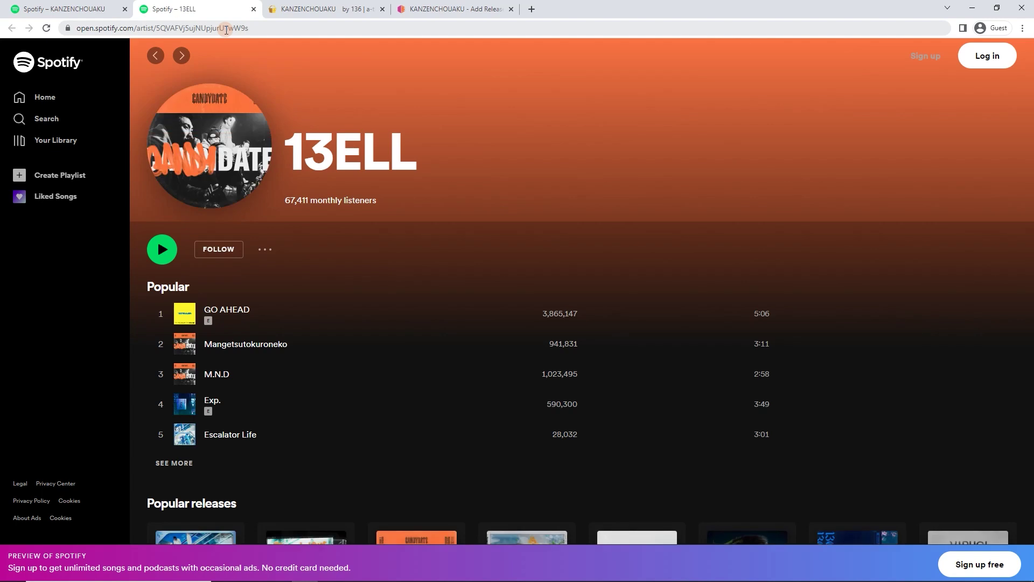
click(226, 30)
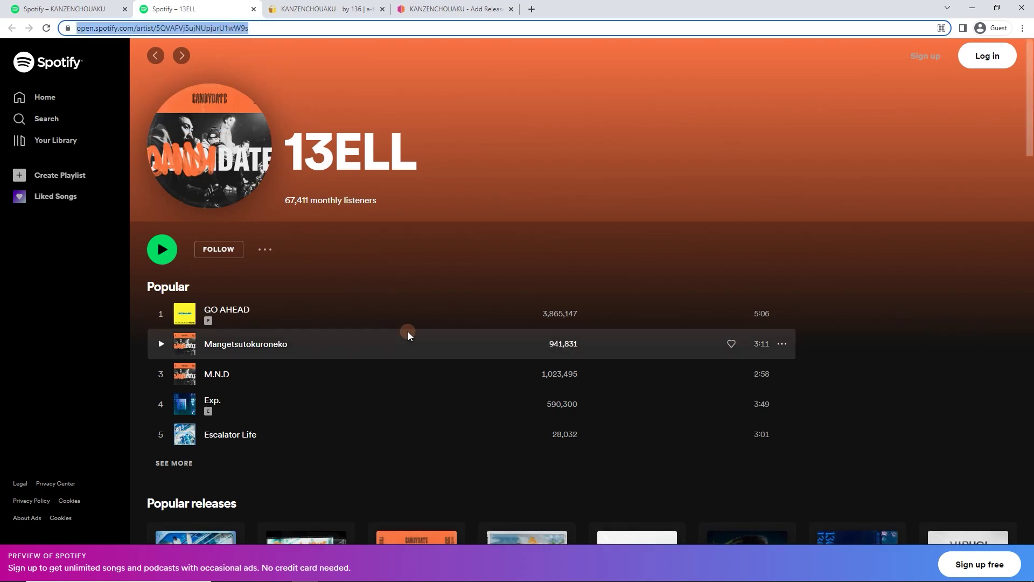
scroll(415, 328, down, 5)
scroll(382, 180, up, 5)
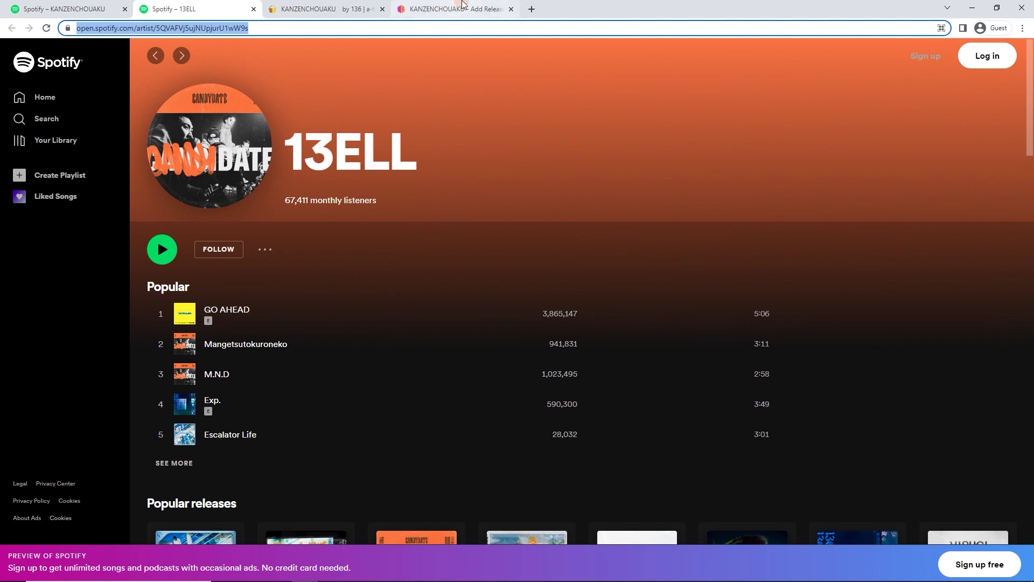
Search the web for '13ell' and browse 13ELL's Instagram profile with 21.5K followers
click(531, 10)
text(13ell)
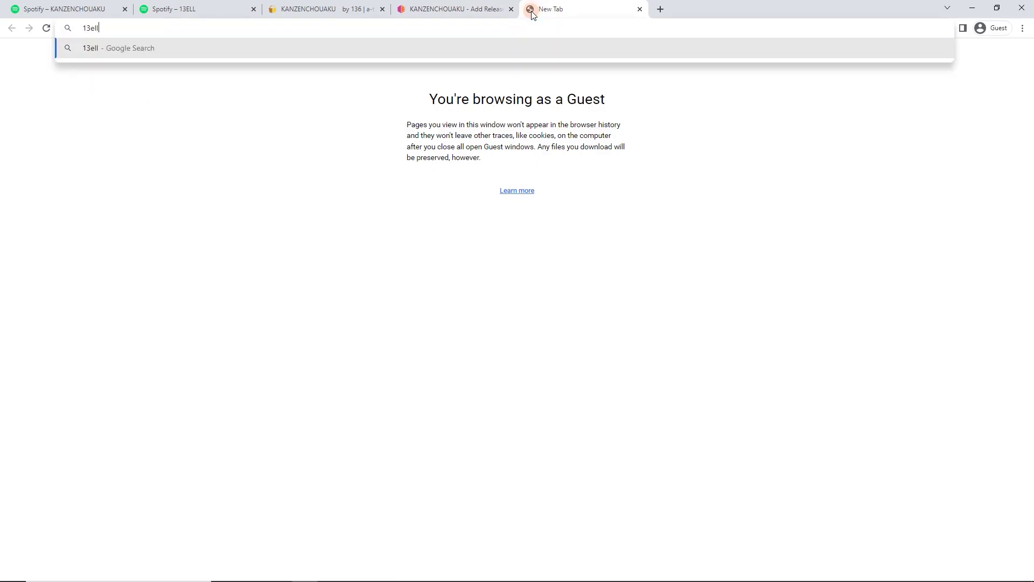
key(Return)
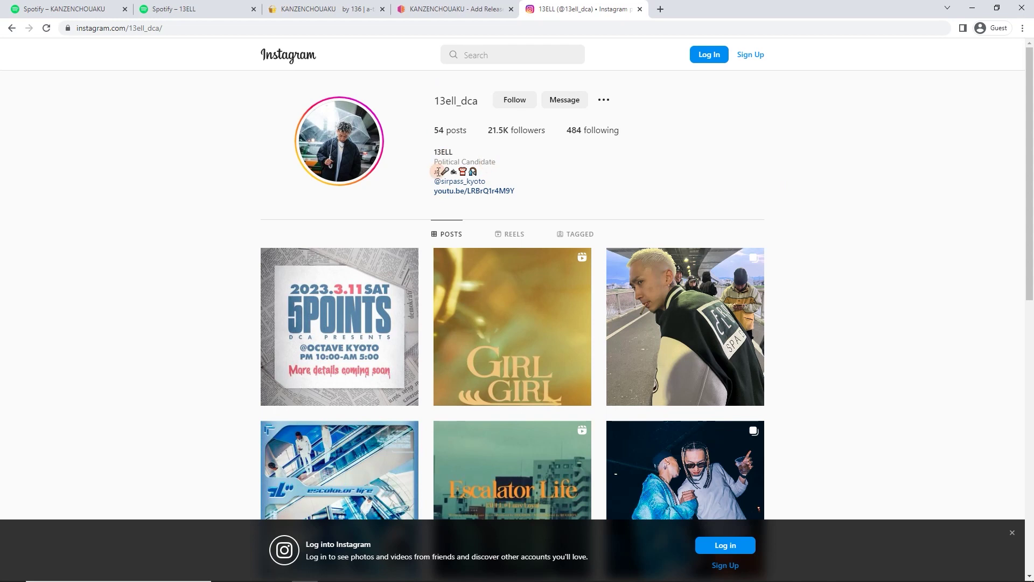
scroll(826, 258, down, 7)
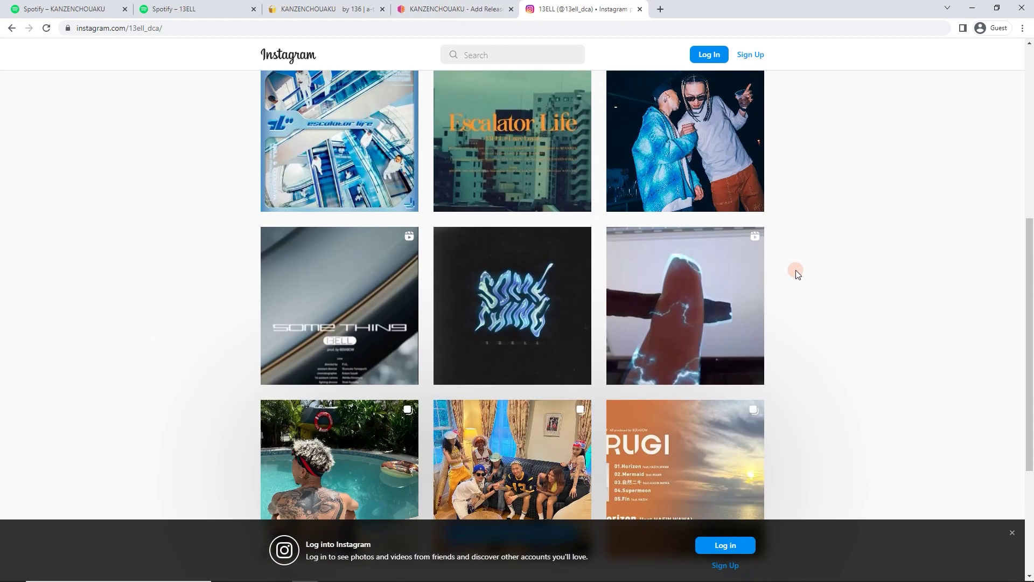
scroll(797, 271, down, 4)
scroll(796, 270, up, 12)
Set the new artist 13ELL's type to Person and area to Japan
click(452, 9)
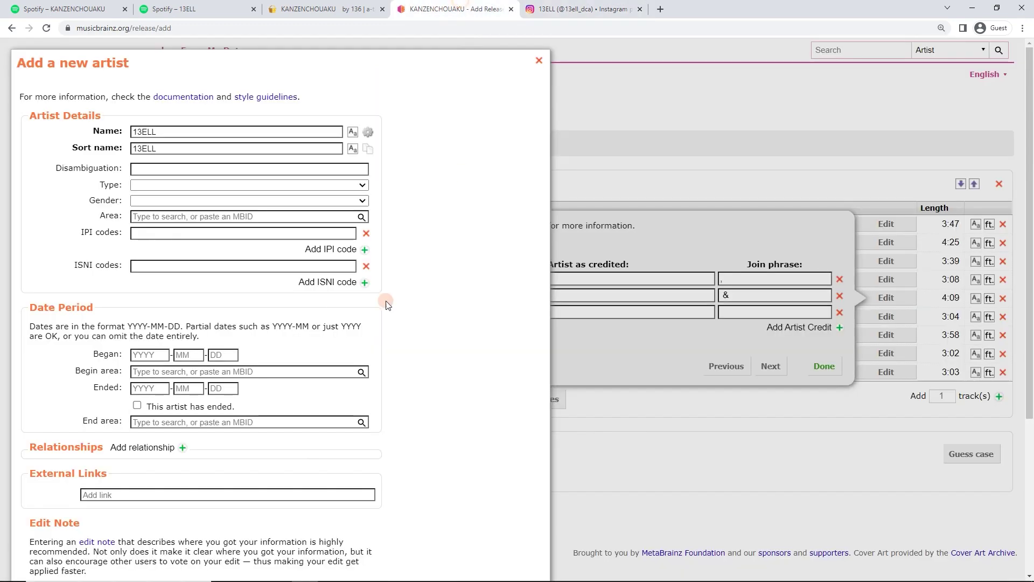
click(222, 173)
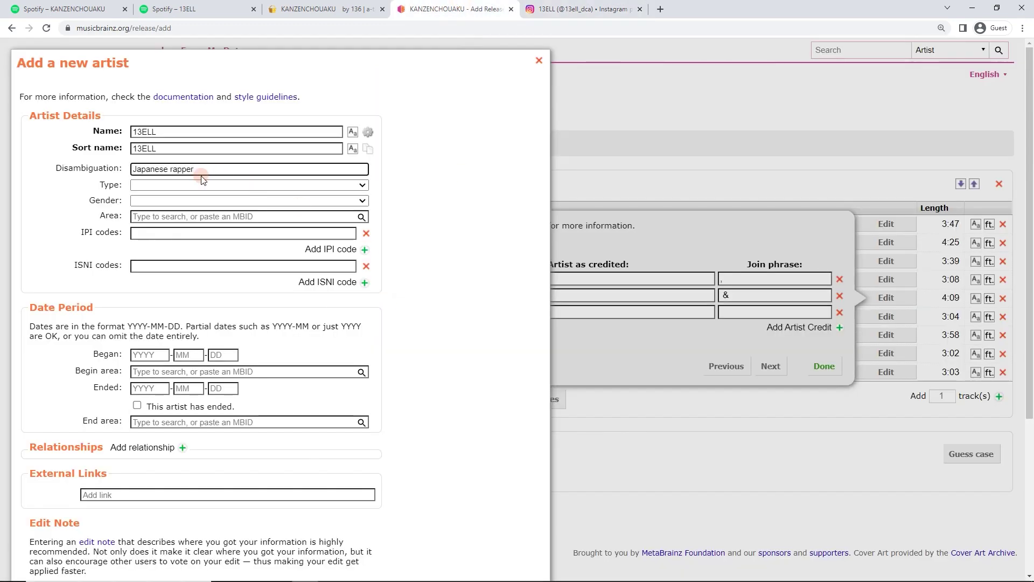
click(174, 186)
click(156, 212)
click(153, 217)
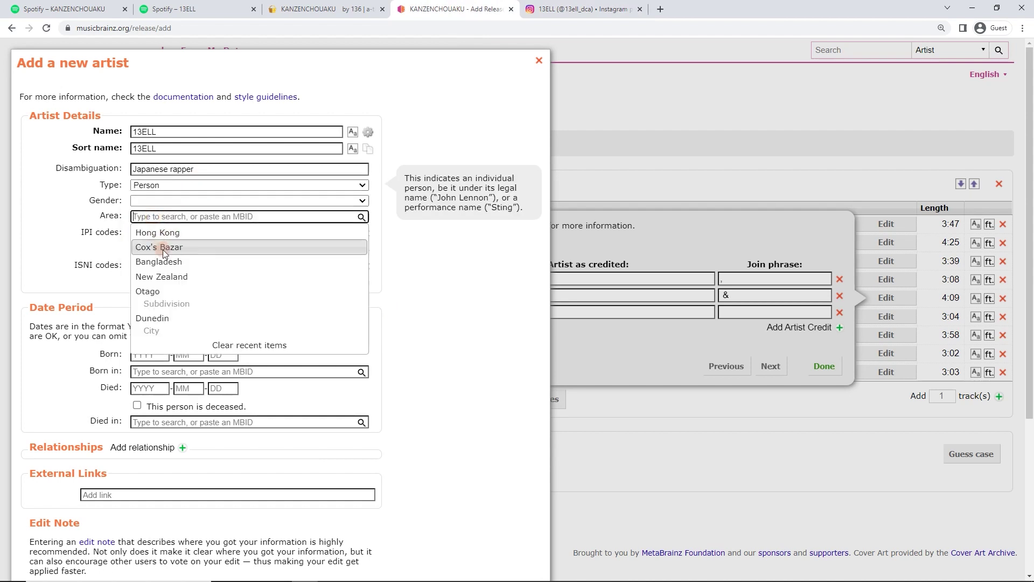
text(japan)
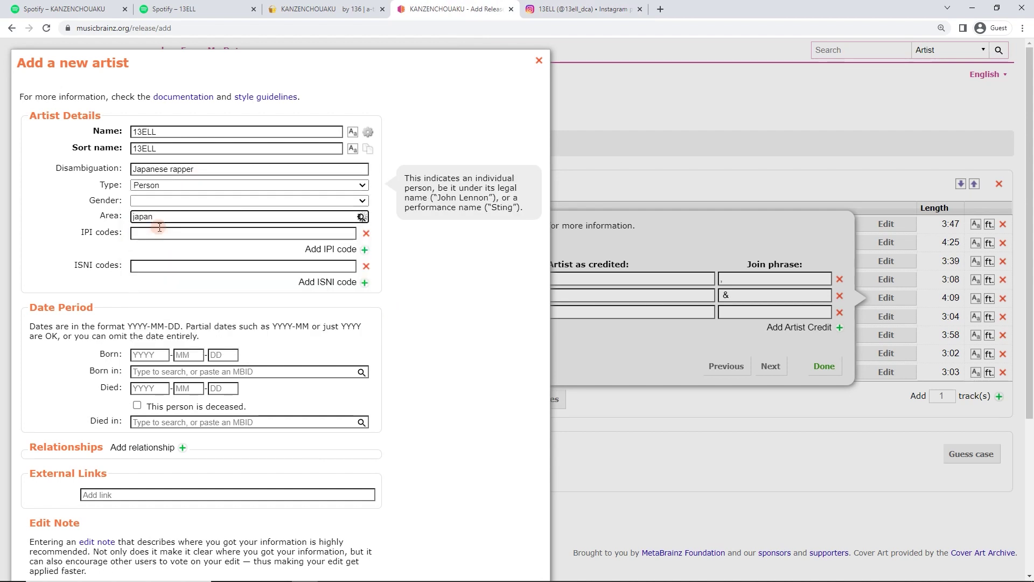
click(161, 229)
scroll(205, 377, down, 2)
Add 13ELL's Spotify artist link and Instagram profile link as external links
click(204, 399)
text(https://open.spotify.com/artist/5QVAFVj5ujNUpjurU1wW9s)
scroll(359, 337, down, 3)
click(582, 9)
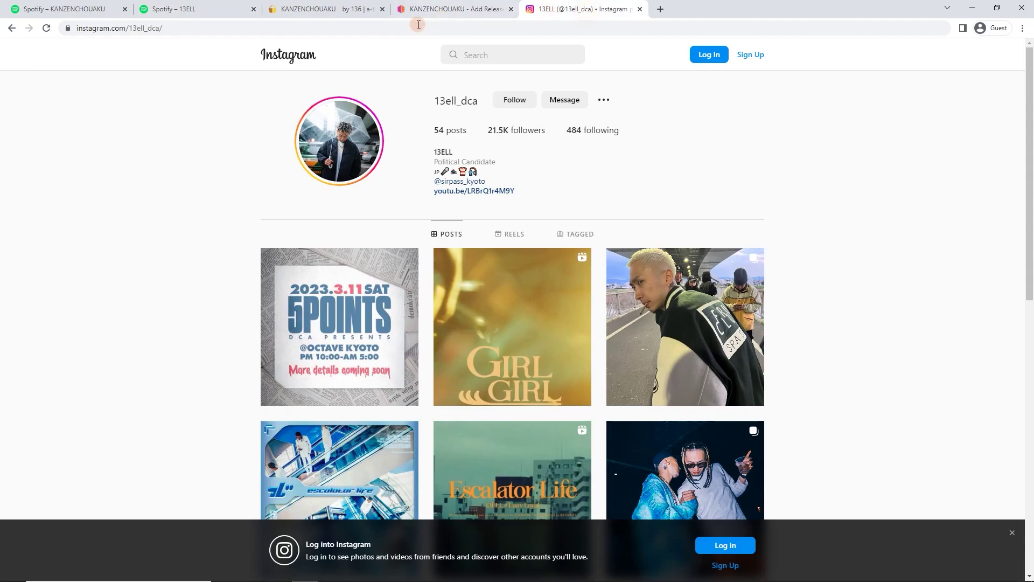
click(419, 27)
key(ctrl+c)
click(426, 10)
click(210, 307)
key(ctrl+v)
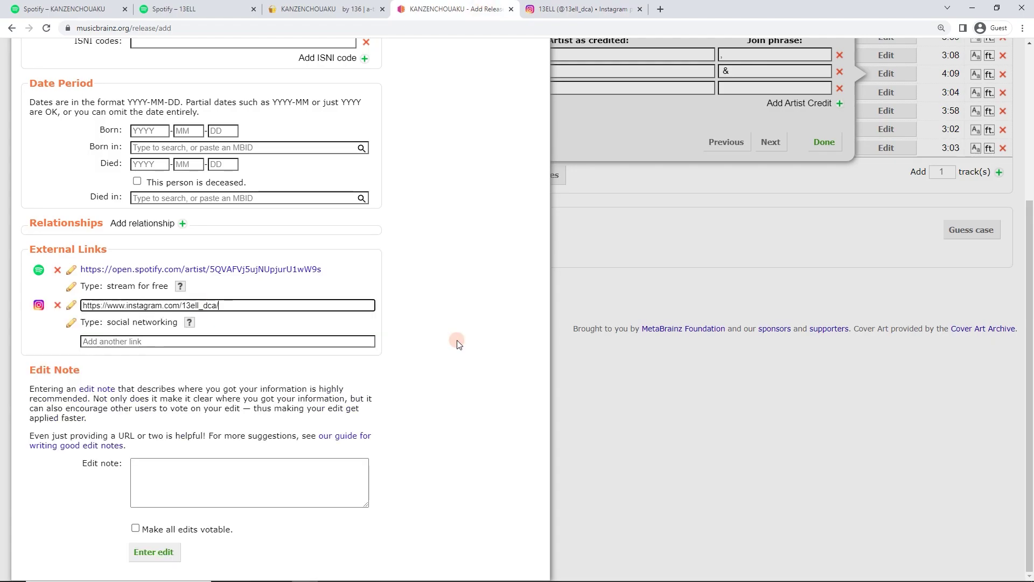
click(458, 345)
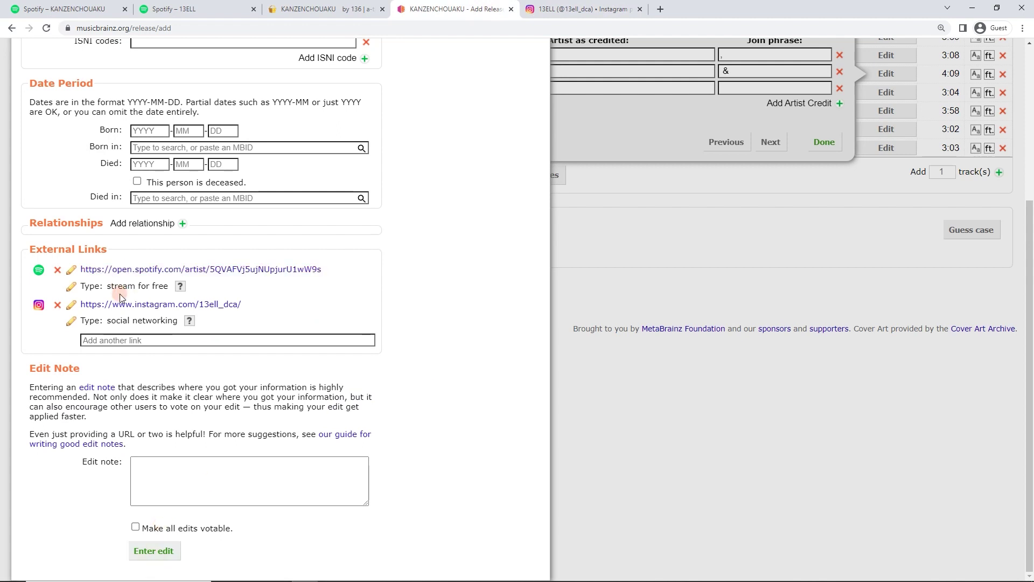
Paste the Instagram link as the edit note's source and enter the new 13ELL artist
click(581, 9)
click(455, 9)
click(205, 491)
key(ctrl+v)
click(162, 552)
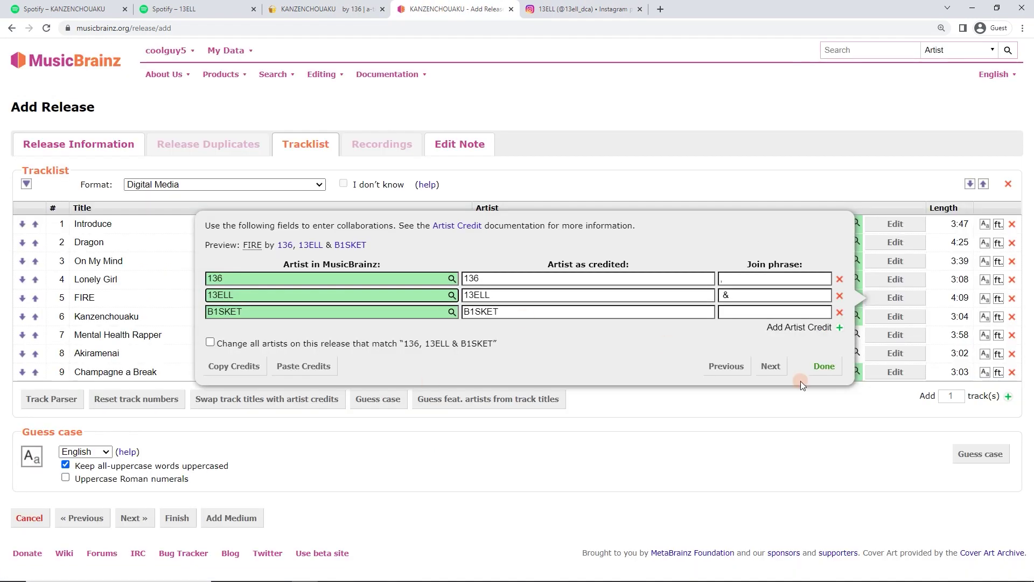
Confirm the FIRE credits and match 136 on Akiramenai to the existing artist
click(823, 366)
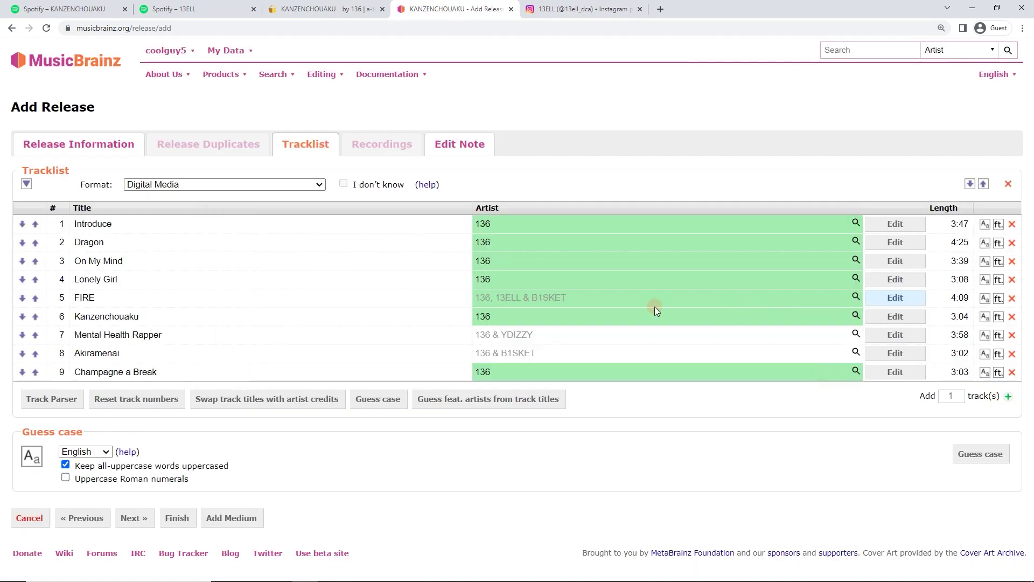
click(872, 355)
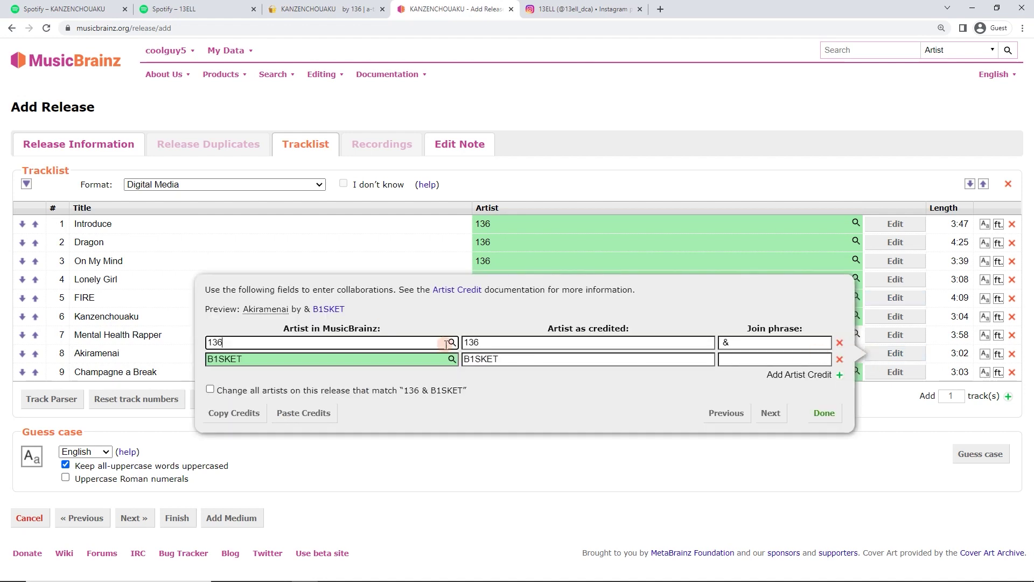
click(331, 355)
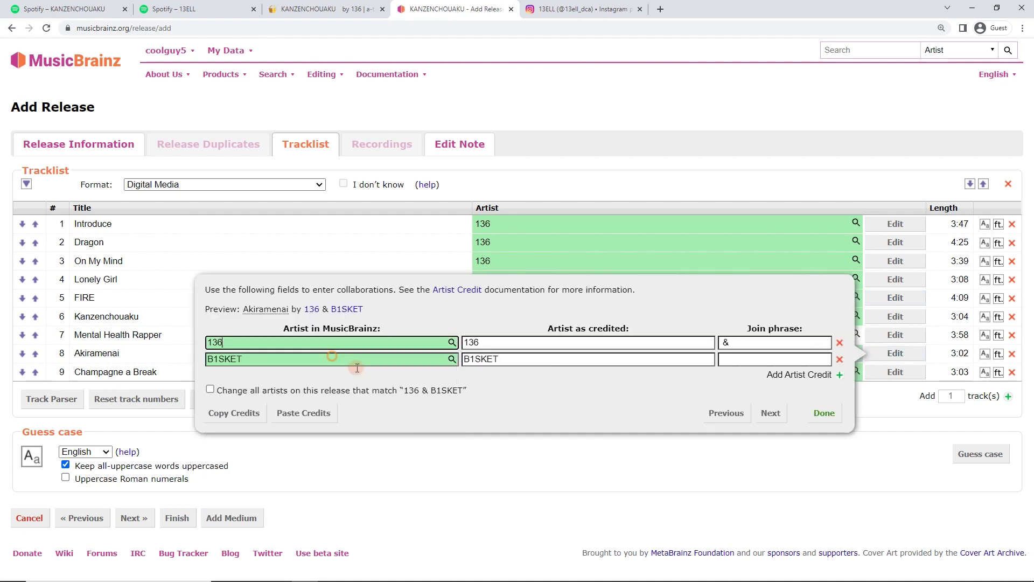
click(824, 412)
Match YDIZZY on Mental Health Rapper, then check YDIZZY's page and its OVER KILL group
click(884, 340)
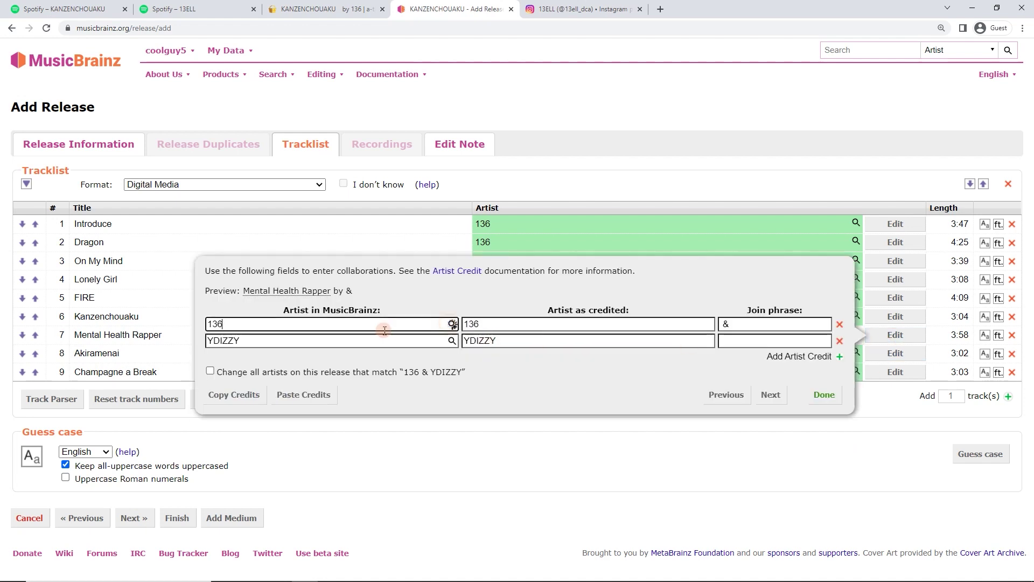
click(417, 341)
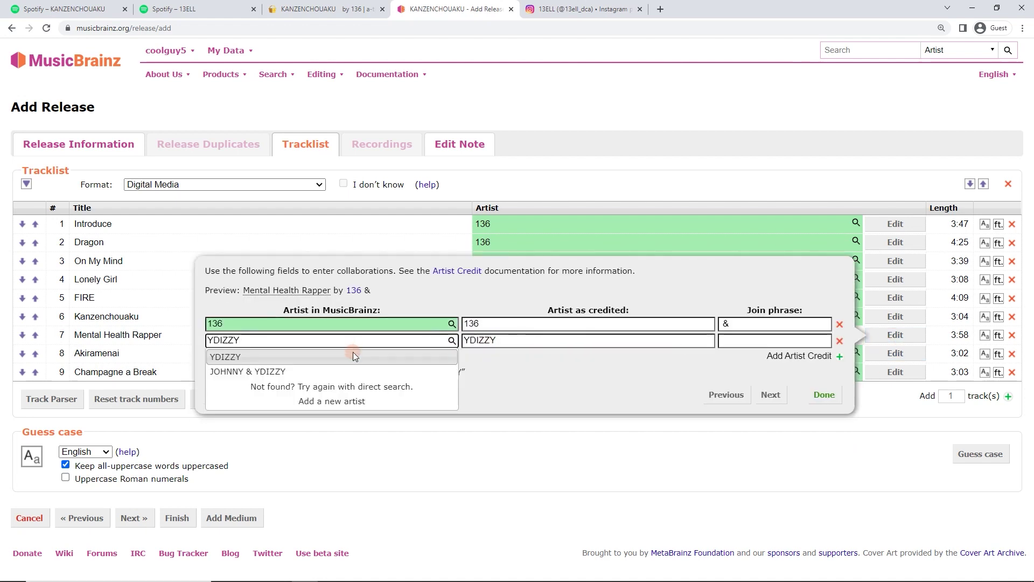
click(350, 355)
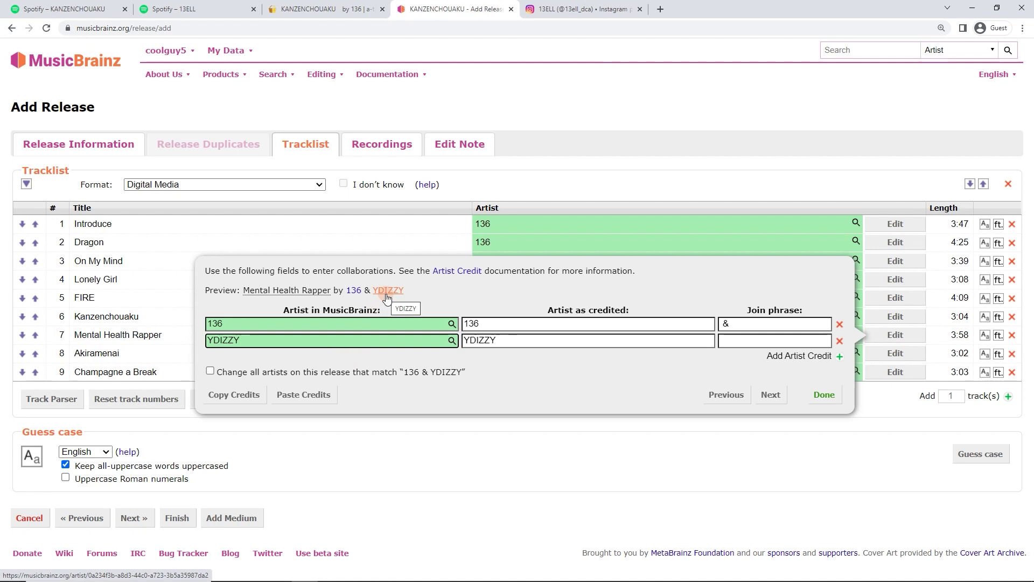
middle_click(386, 296)
click(668, 16)
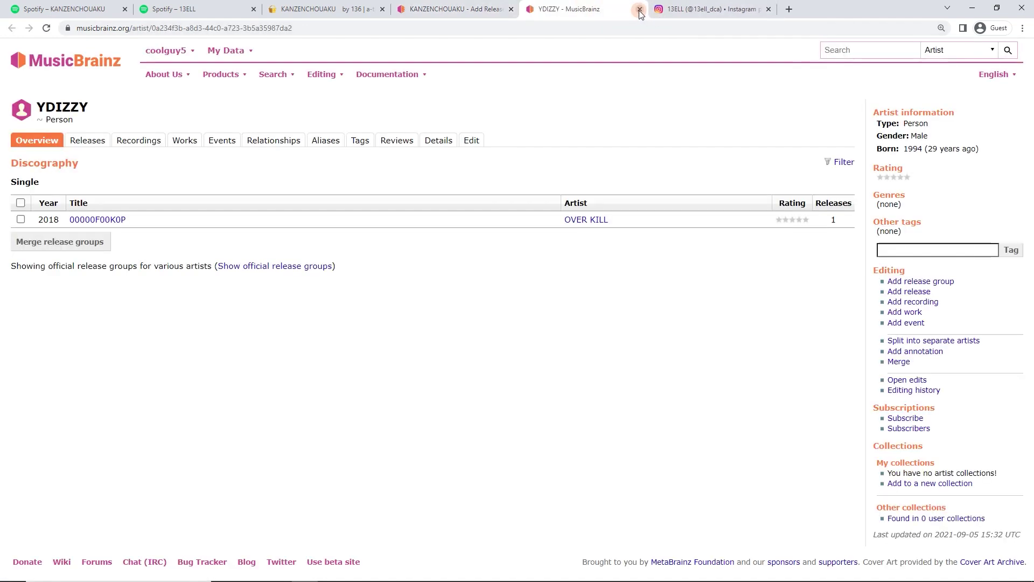
click(584, 221)
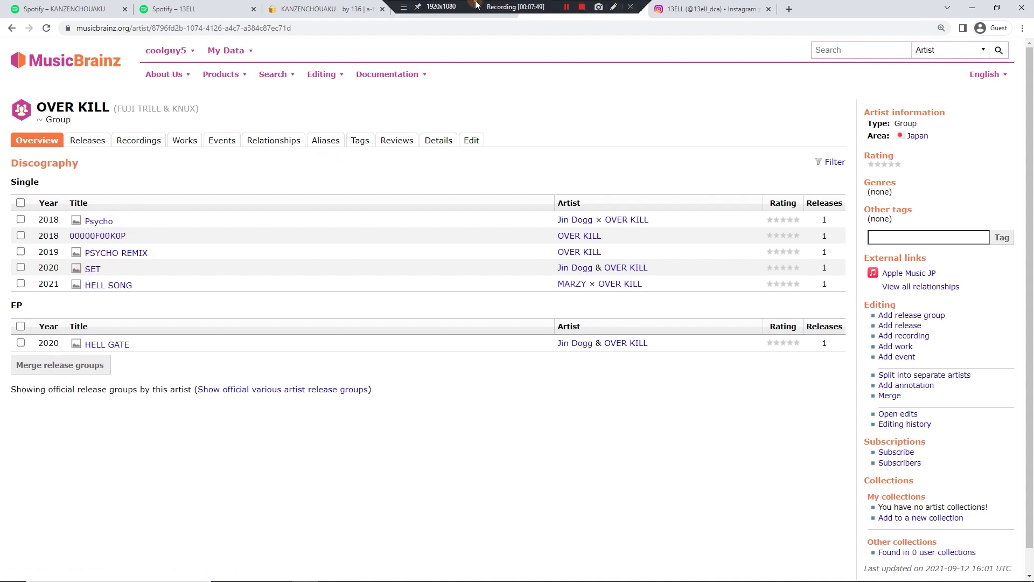
Confirm the Mental Health Rapper credits and run Guess case on the track titles, including On My Mind
click(450, 10)
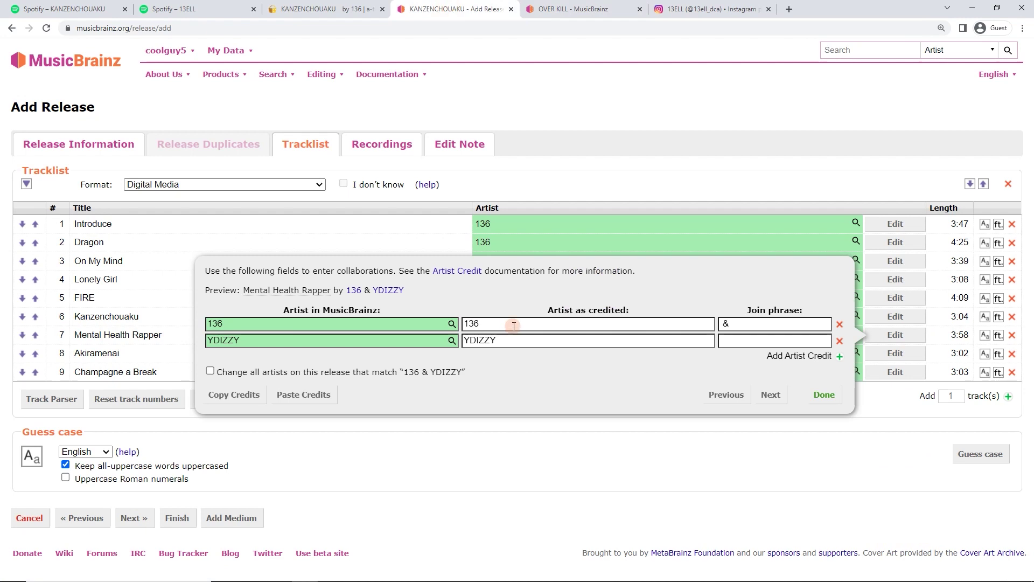
click(823, 396)
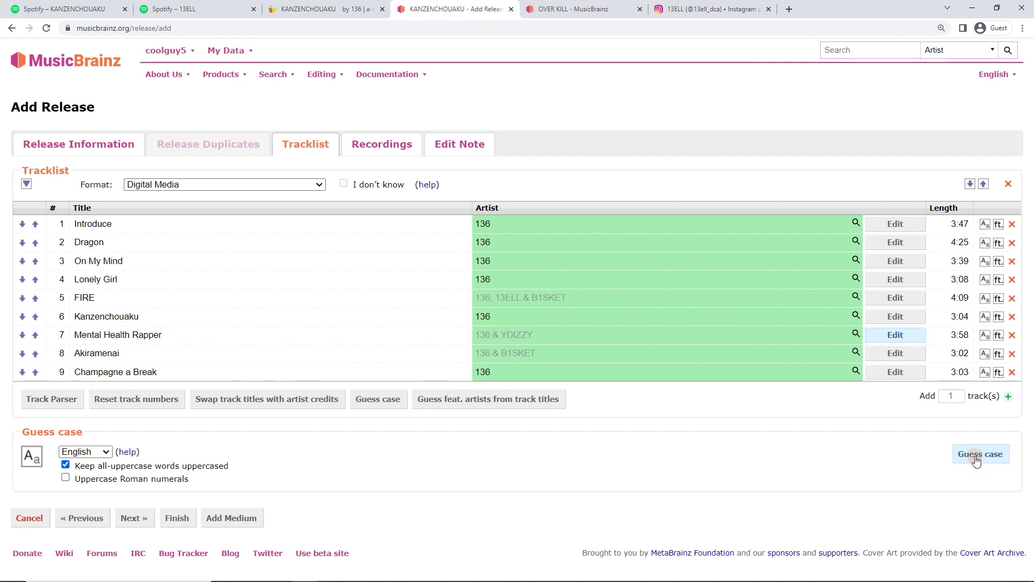
click(80, 314)
click(77, 295)
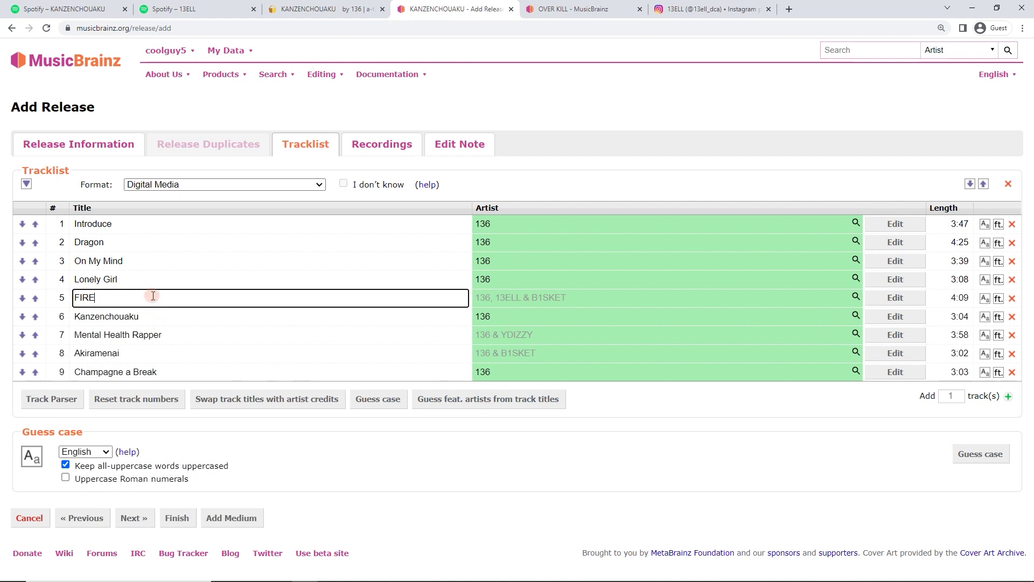
click(156, 263)
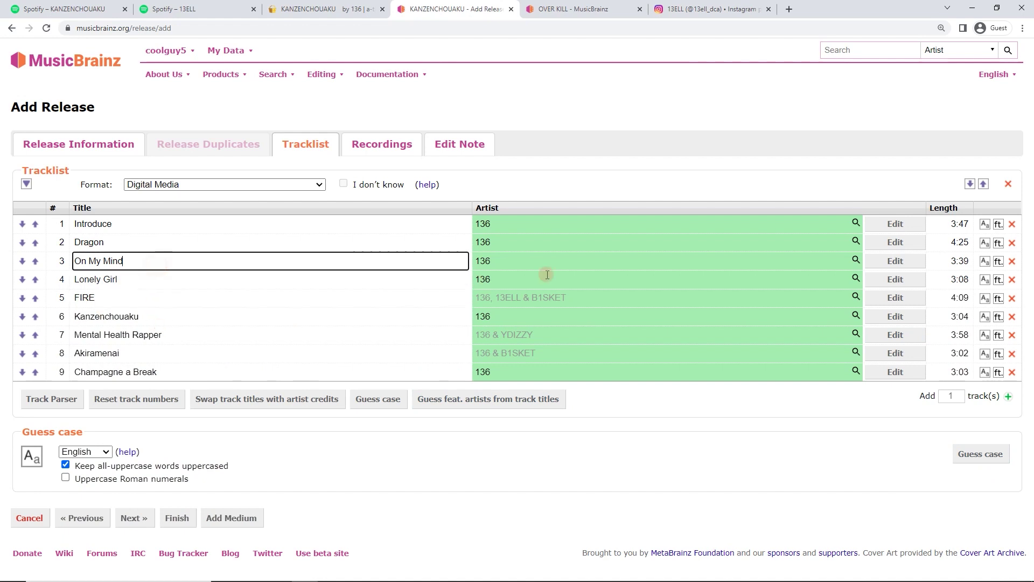
click(985, 262)
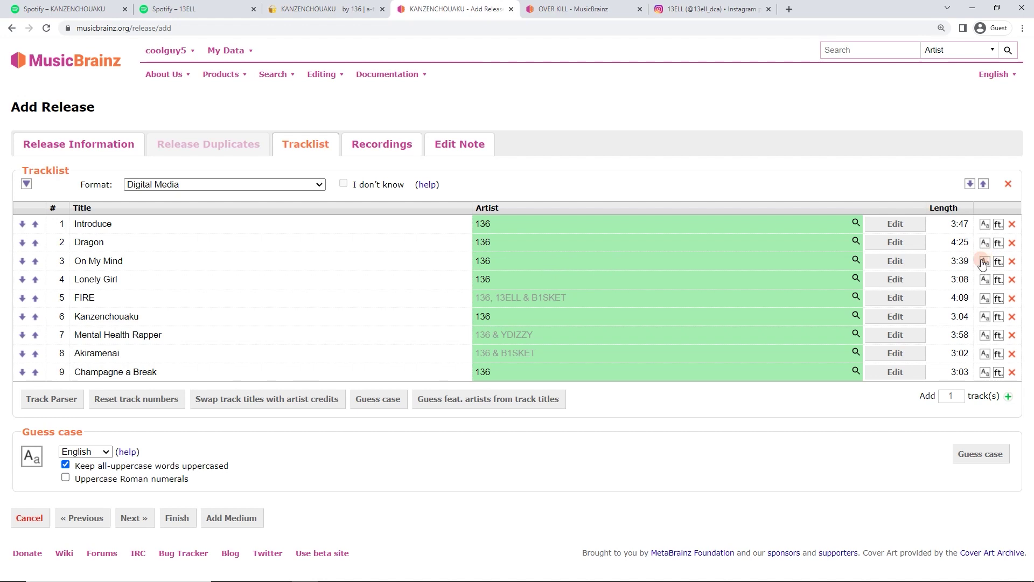
Review Introduce's recording suggestions, leaving every track as a new recording, and advance to the edit note
click(383, 147)
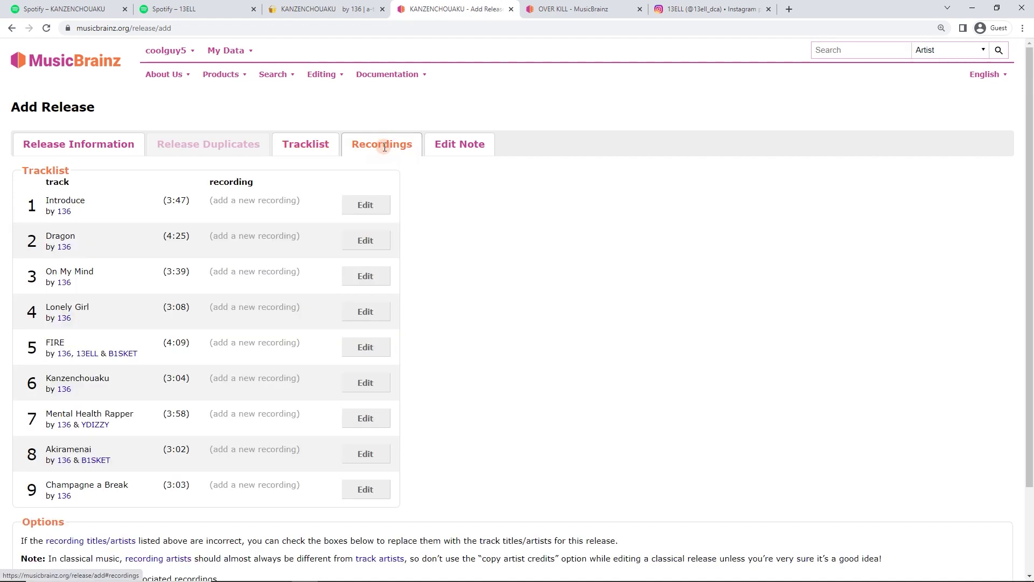
click(369, 206)
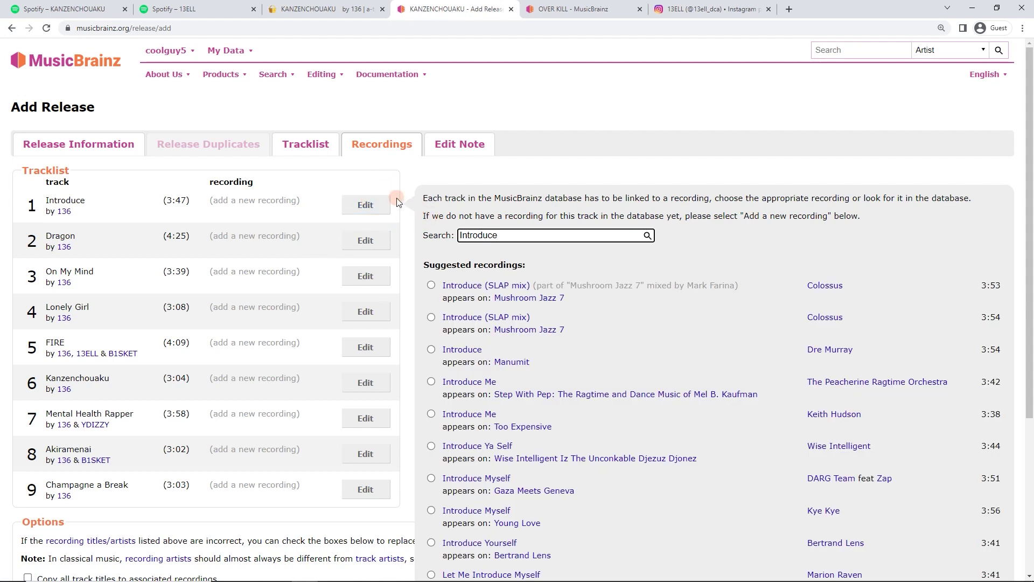
click(381, 205)
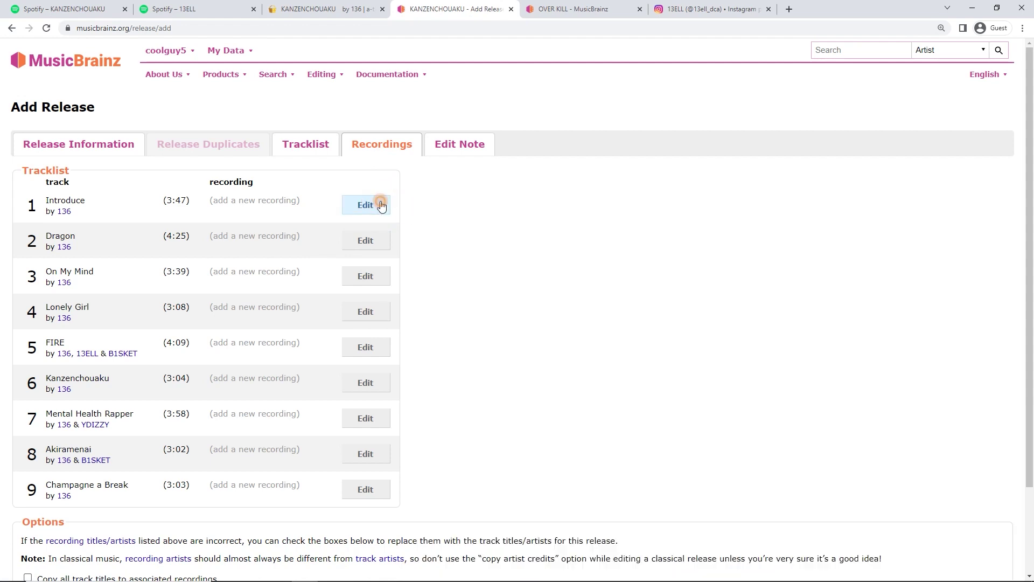
scroll(459, 331, down, 2)
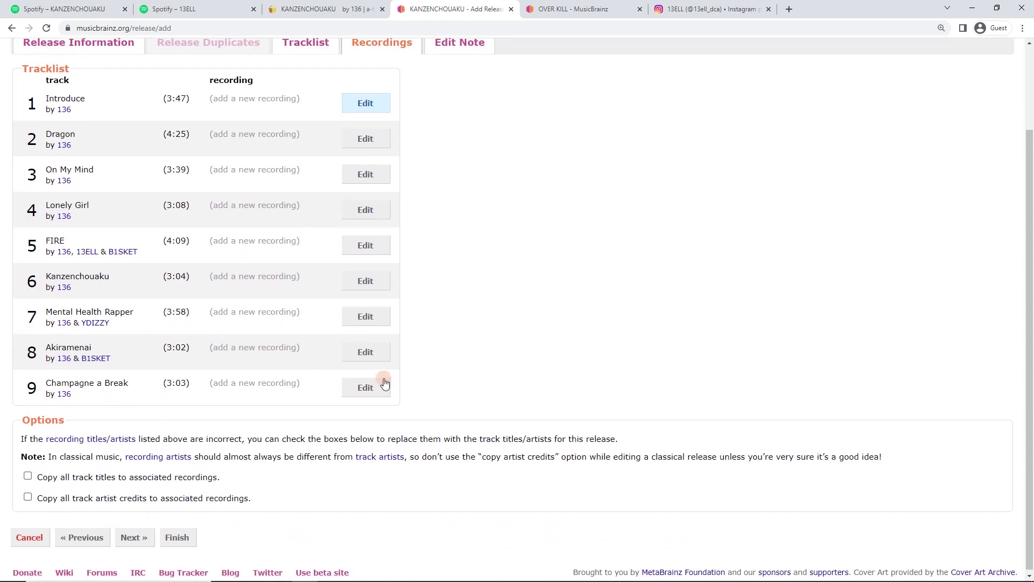
scroll(380, 313, up, 2)
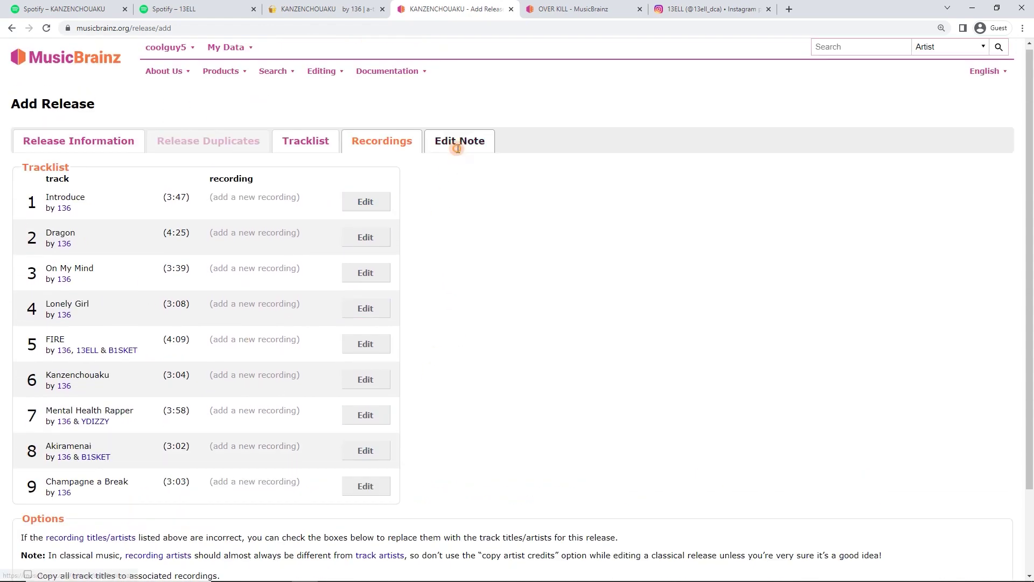
click(447, 142)
Review the release summary and vendor-link edit note, then enter the KANZENCHOUAKU release
scroll(334, 330, down, 6)
scroll(354, 321, down, 3)
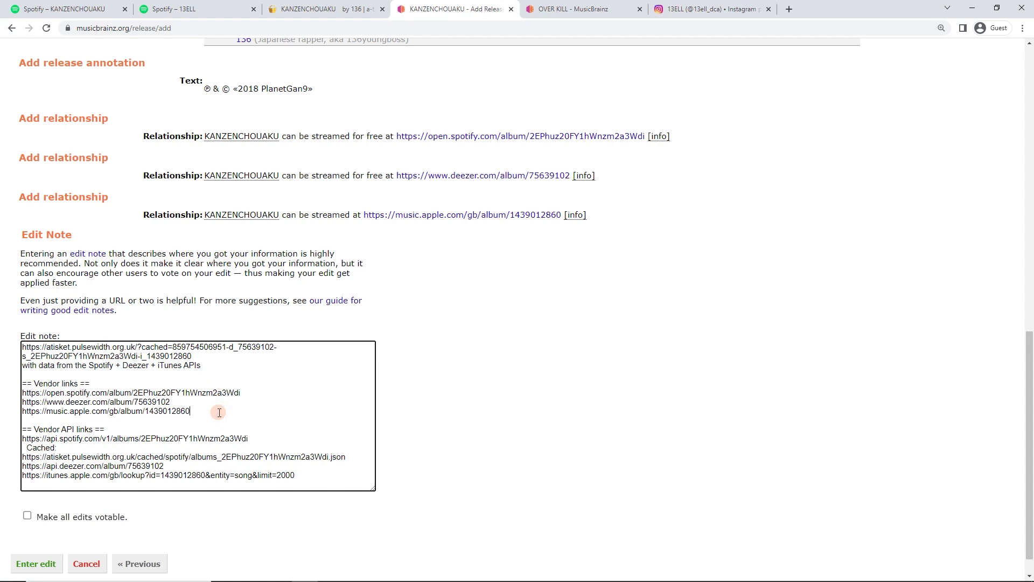
scroll(94, 511, down, 1)
click(45, 534)
scroll(405, 246, up, 20)
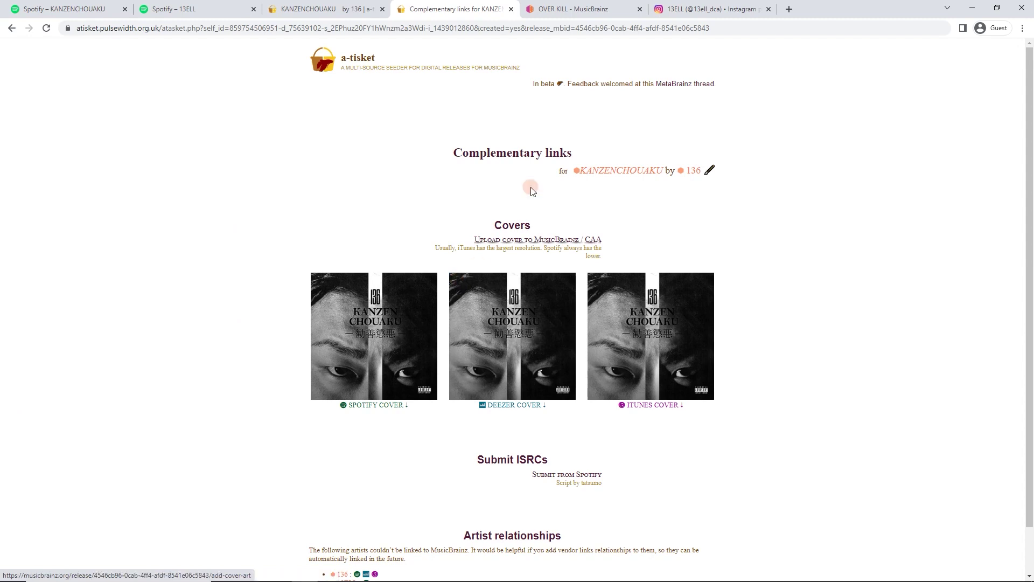
Close the OVER KILL, Instagram, a-tisket release and both Spotify tabs
click(639, 12)
click(639, 12)
click(383, 10)
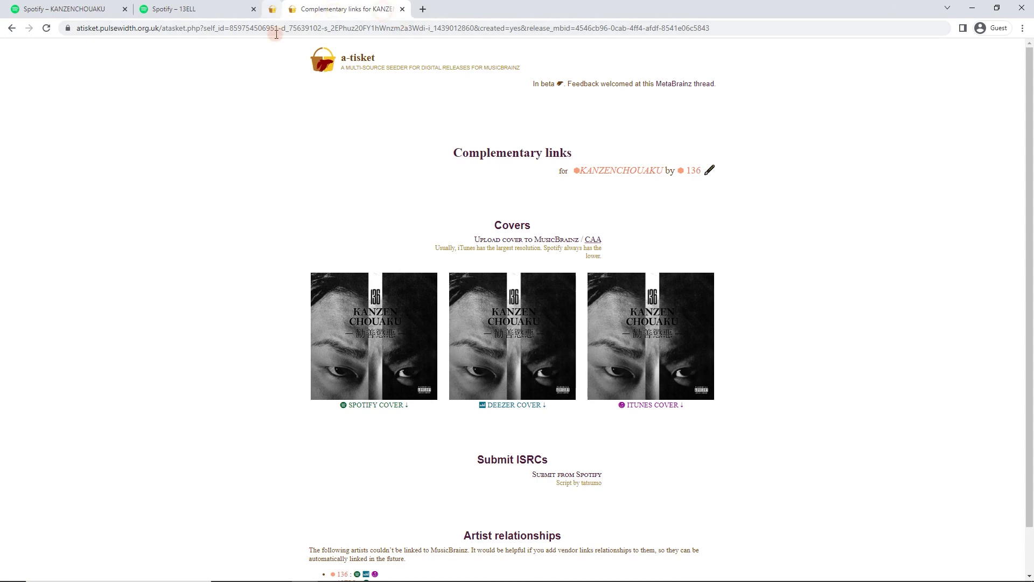
click(253, 10)
click(124, 10)
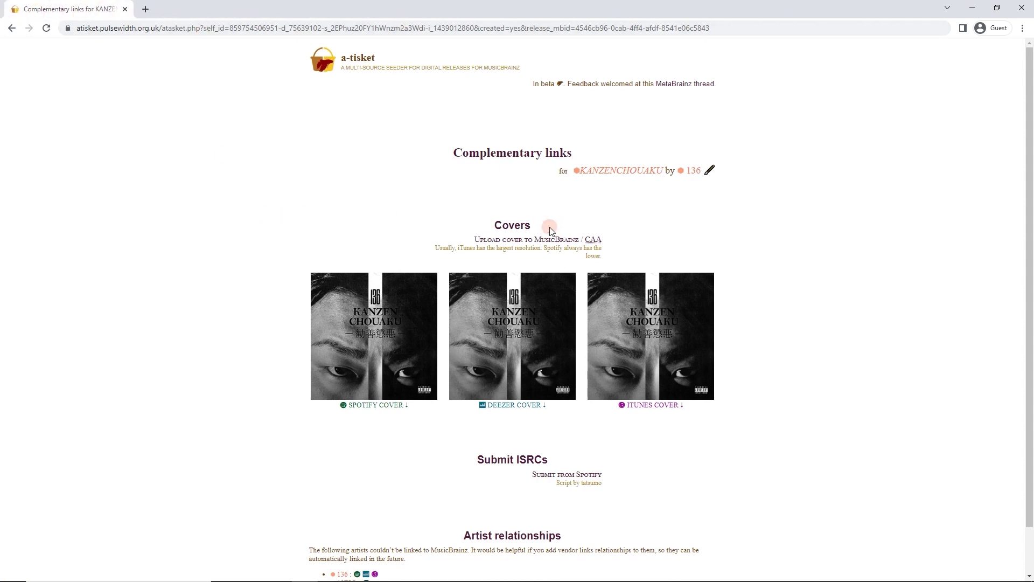
scroll(612, 208, down, 1)
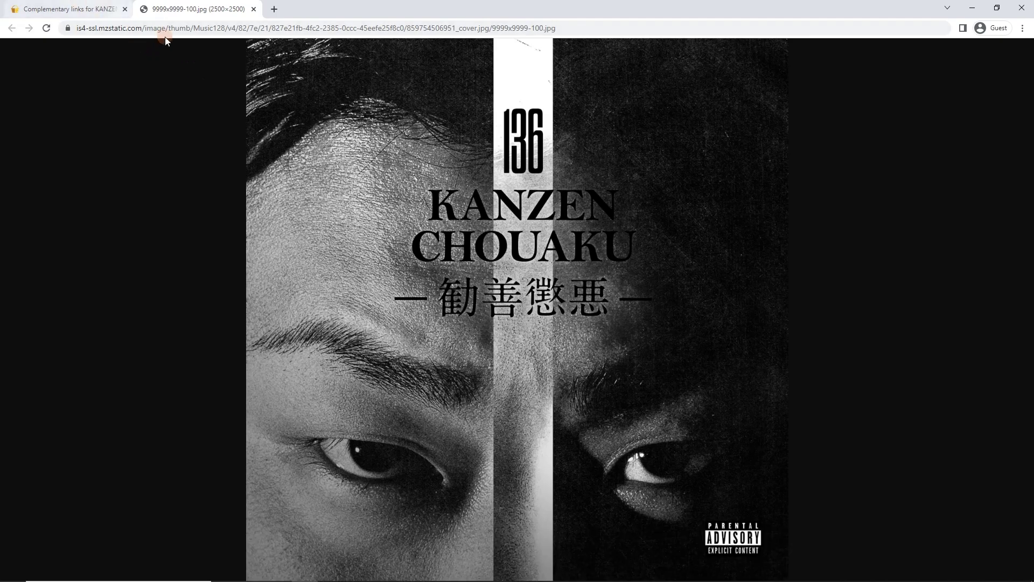
Save the full-size iTunes cover to the Desktop as 9999x9999-100.jpg
click(56, 8)
click(207, 5)
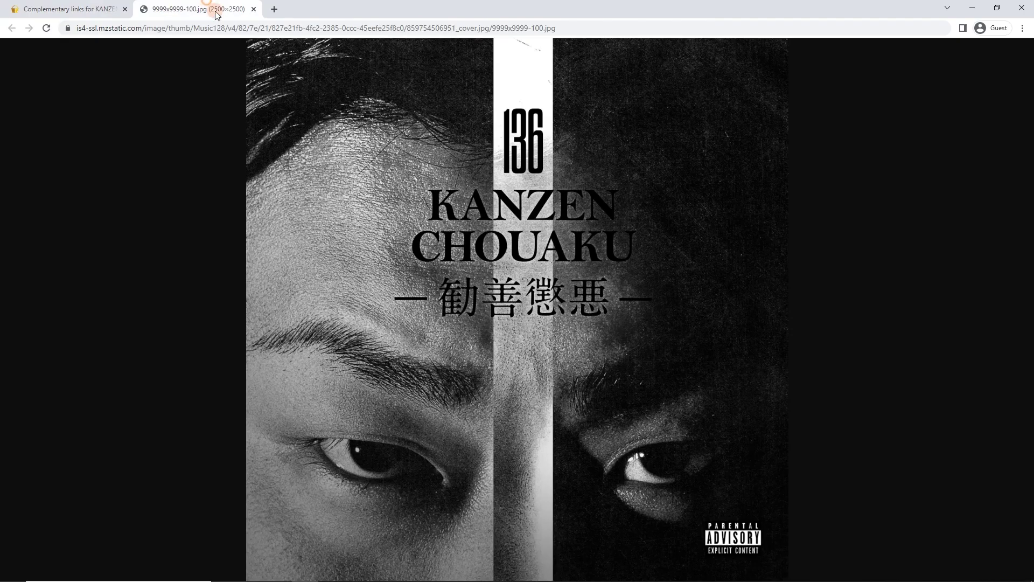
right_click(532, 222)
key(Down)
key(Down)
key(Return)
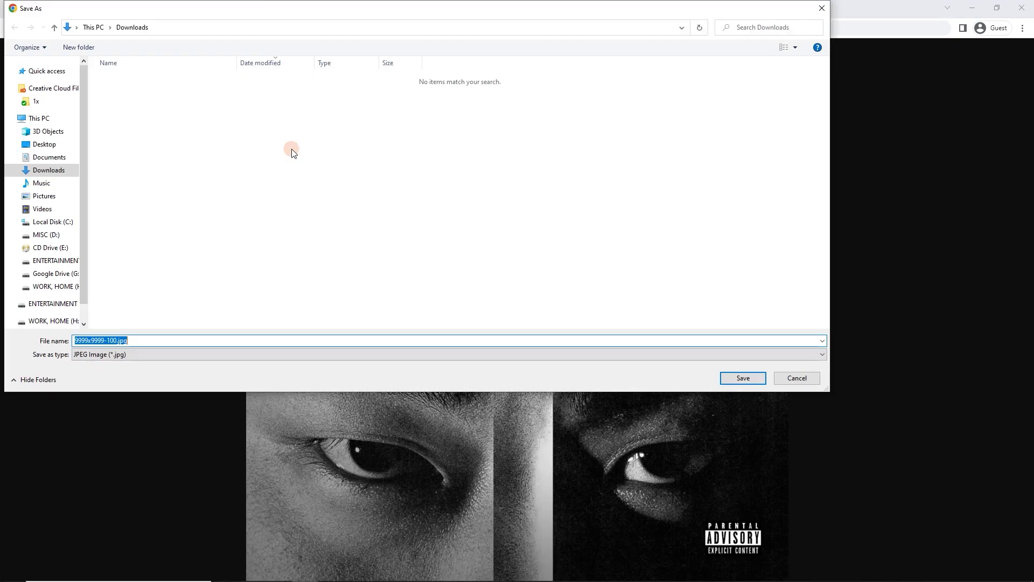
click(37, 143)
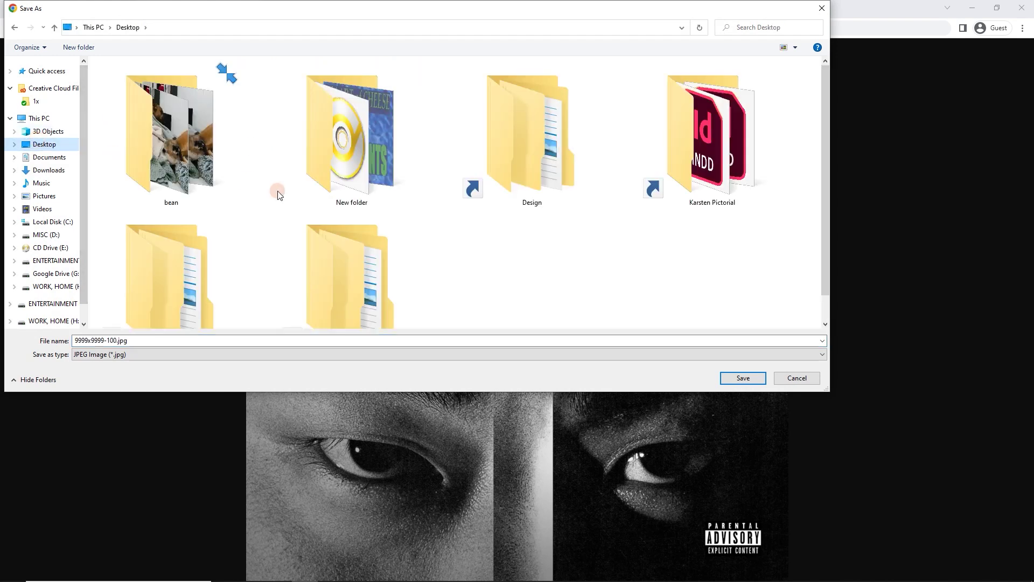
click(743, 377)
key(ctrl+shift+Tab)
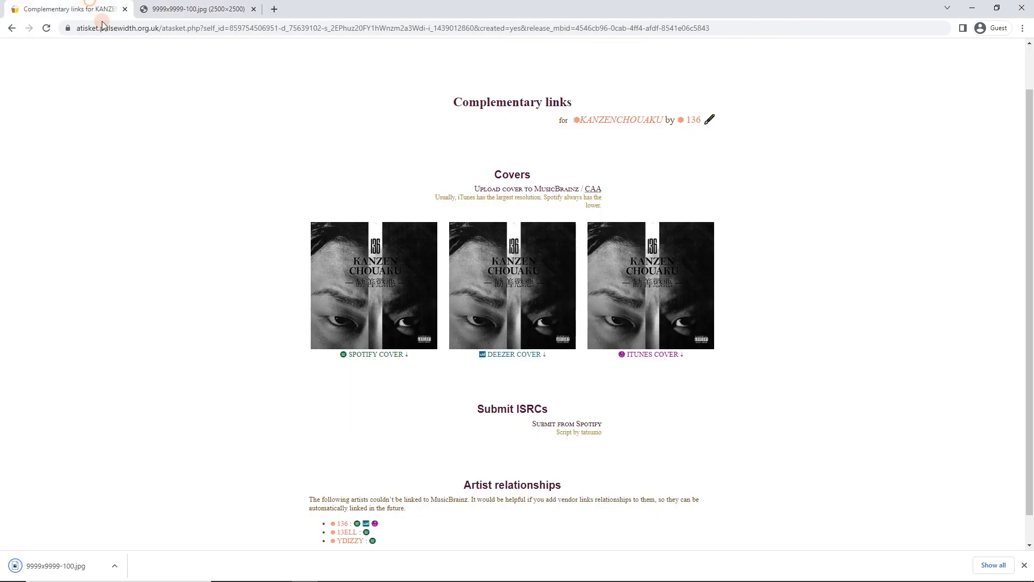
scroll(249, 334, down, 1)
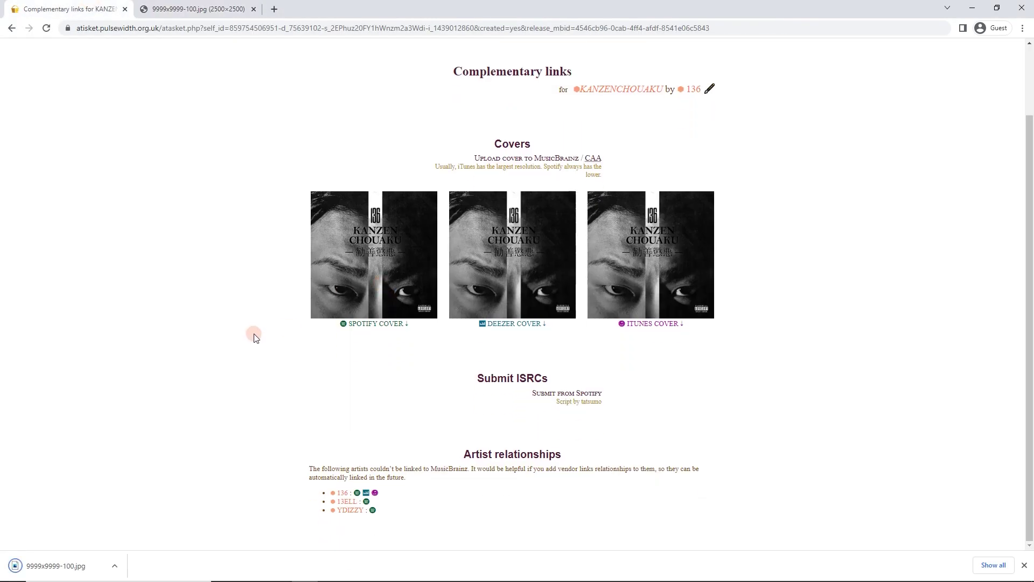
click(550, 394)
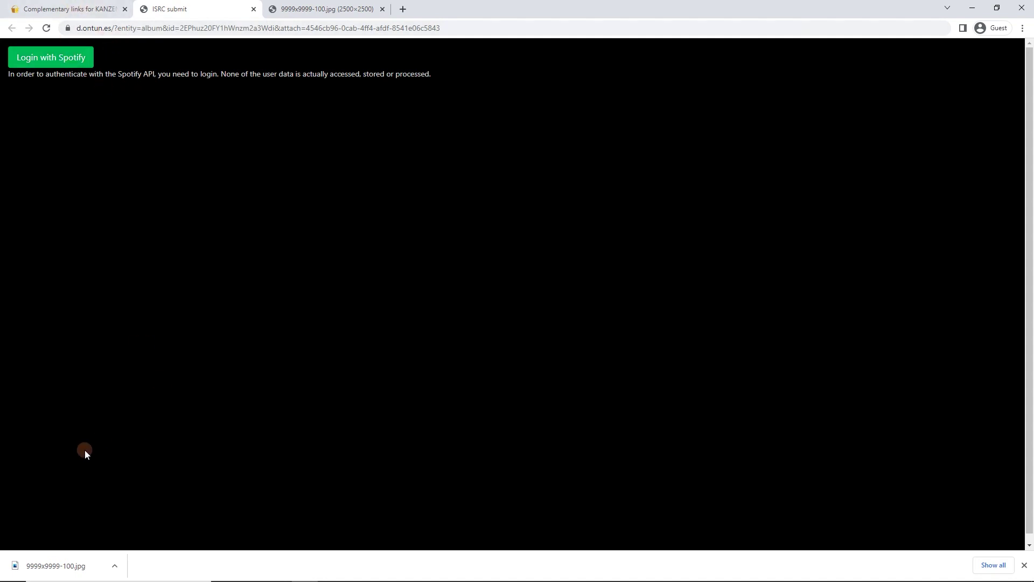
click(254, 9)
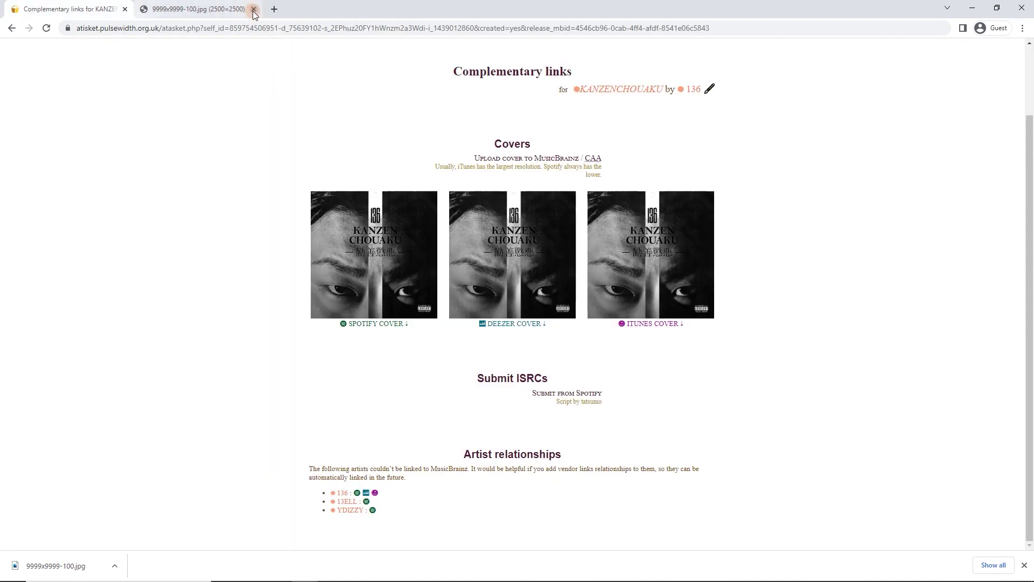
Remove the duplicate Spotify link from 13ELL's artist edit form
click(349, 503)
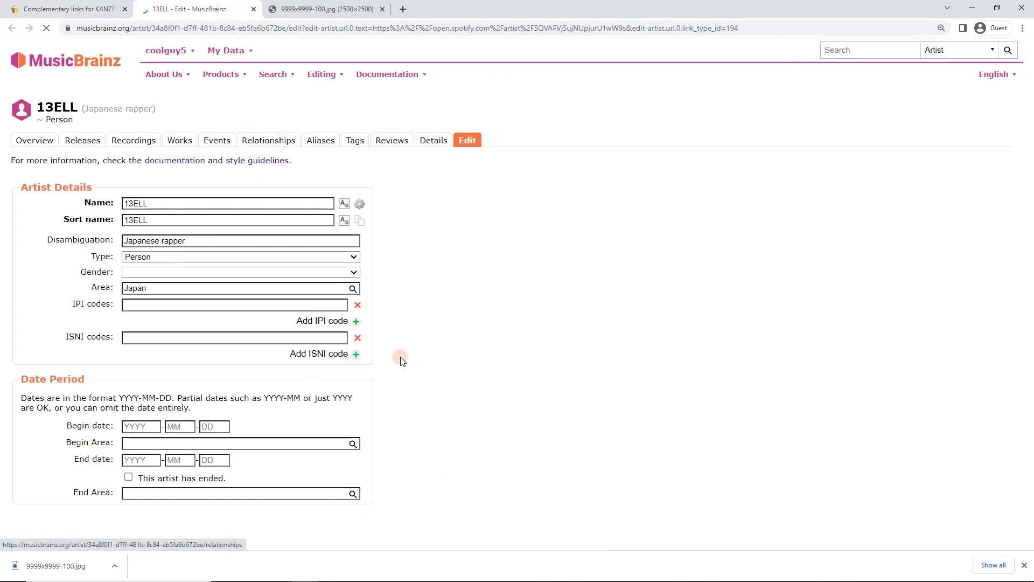
scroll(397, 358, down, 6)
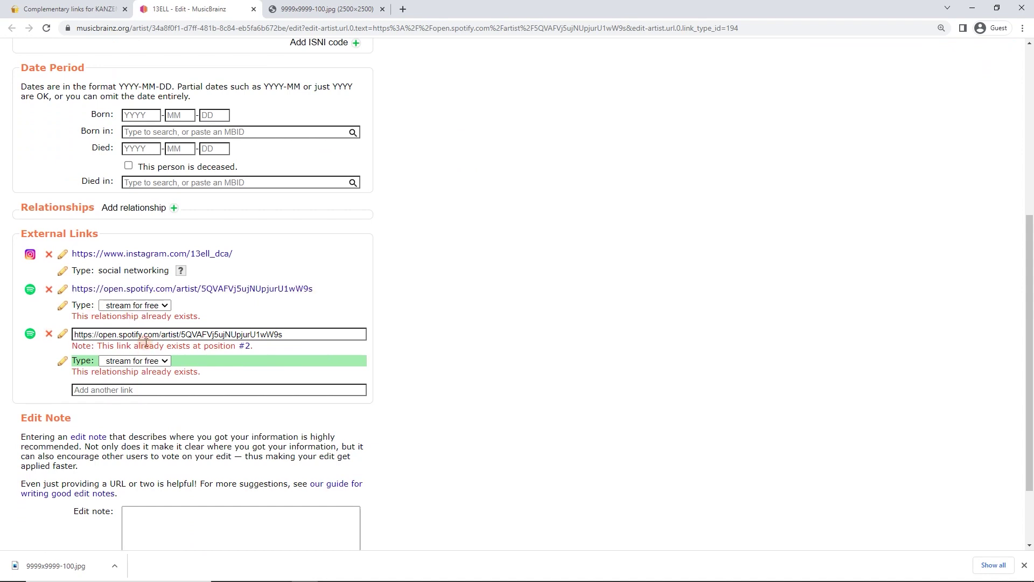
click(49, 333)
scroll(264, 289, up, 3)
click(253, 9)
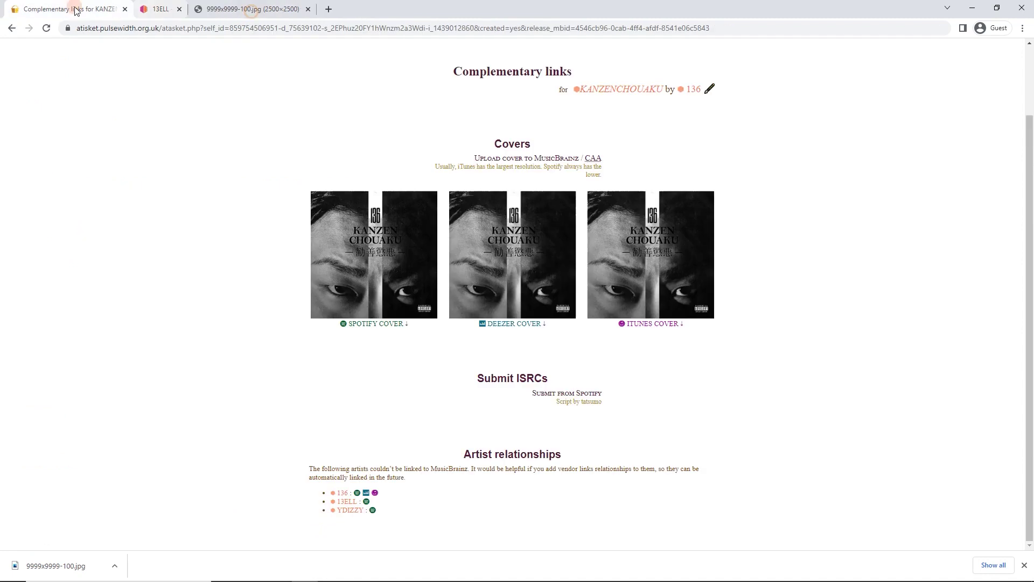
Open YDIZZY's edit form with its seeded Spotify link and visit that Spotify page
middle_click(349, 507)
middle_click(351, 510)
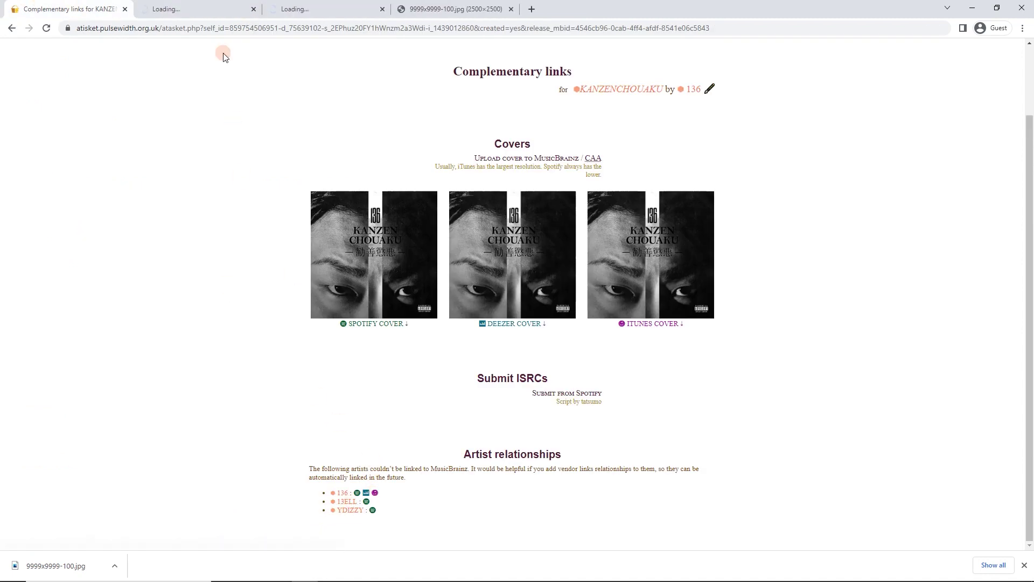
click(204, 4)
scroll(259, 216, down, 7)
click(302, 4)
scroll(342, 371, down, 5)
scroll(242, 232, up, 5)
scroll(155, 218, down, 5)
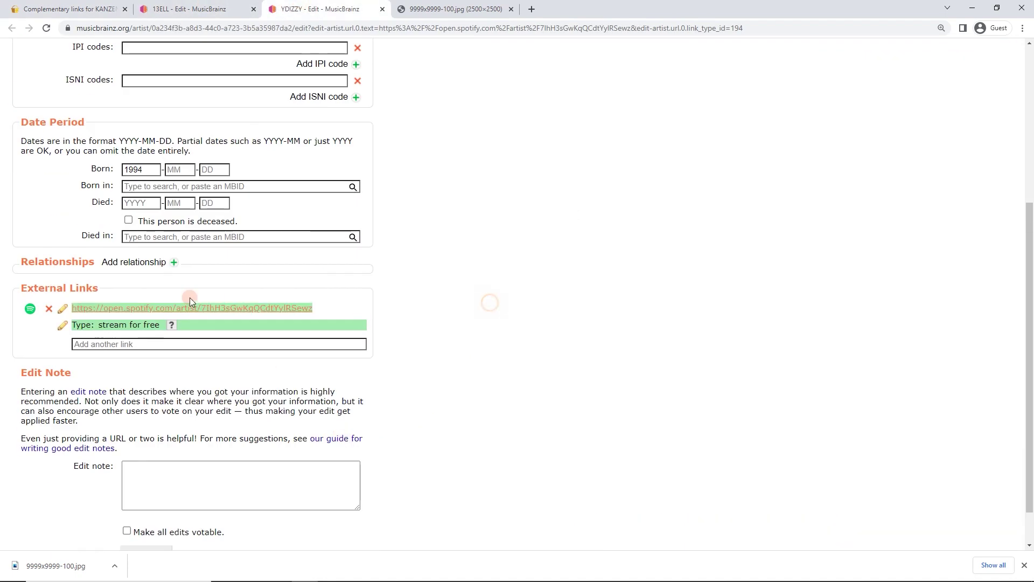
click(184, 308)
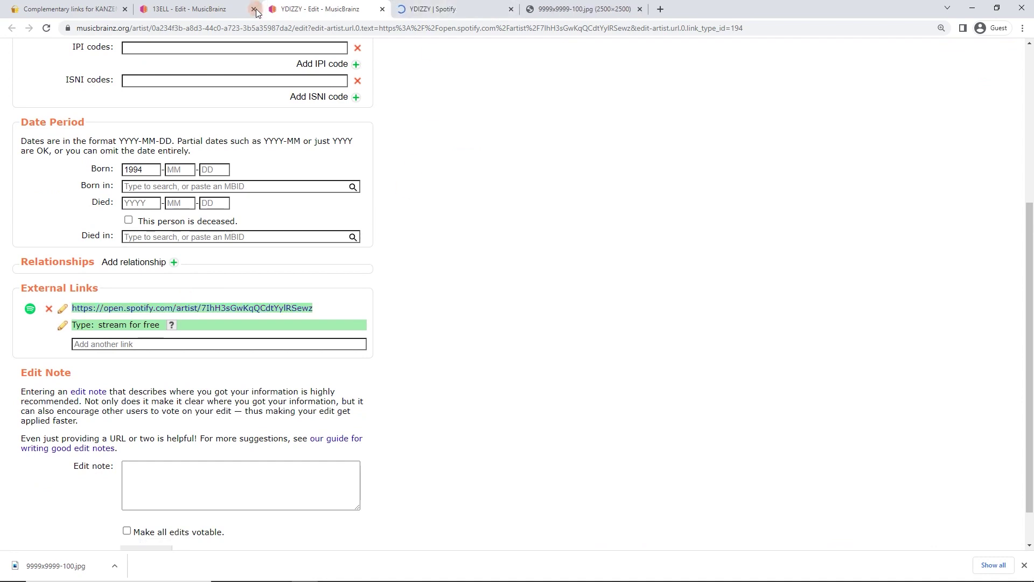
Close the extra 13ELL edit tab and confirm YDIZZY's verified Spotify artist profile
click(302, 8)
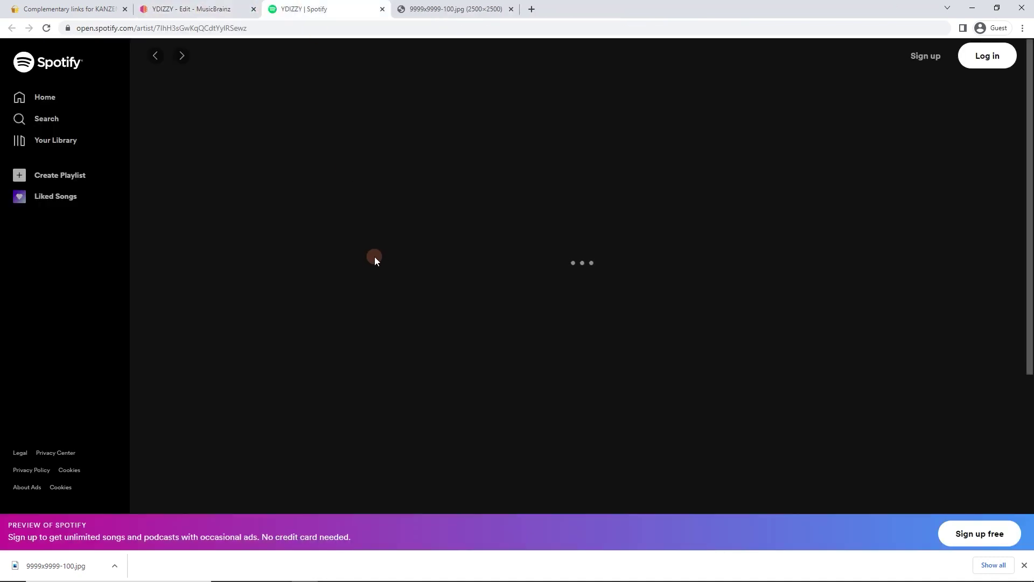
scroll(346, 237, down, 5)
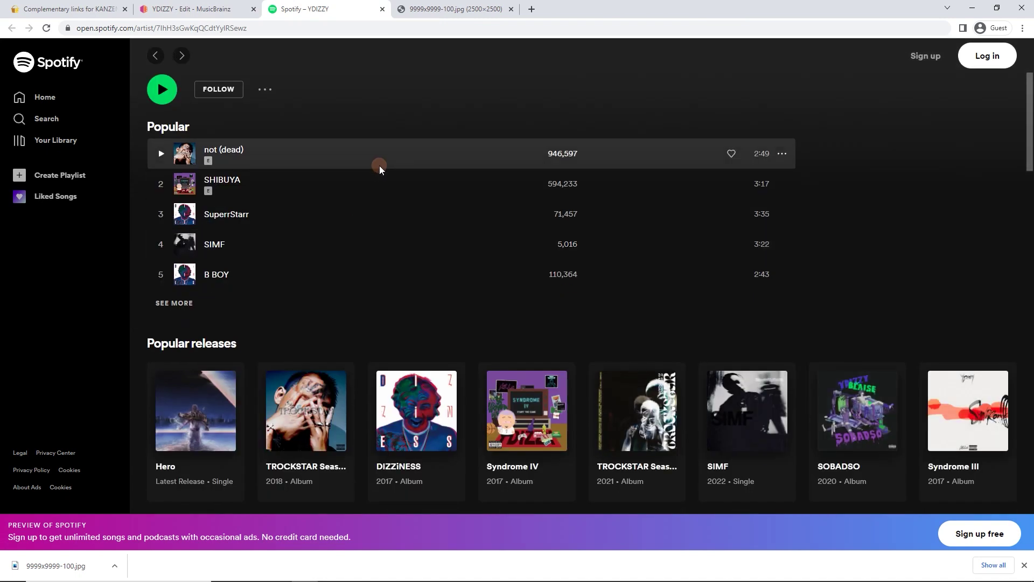
scroll(359, 172, up, 5)
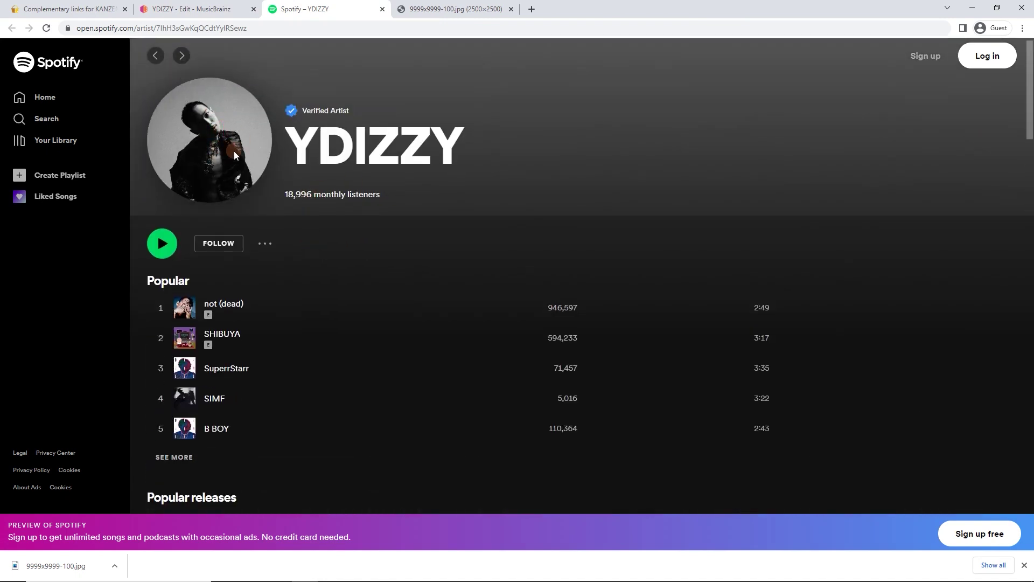
scroll(425, 218, down, 5)
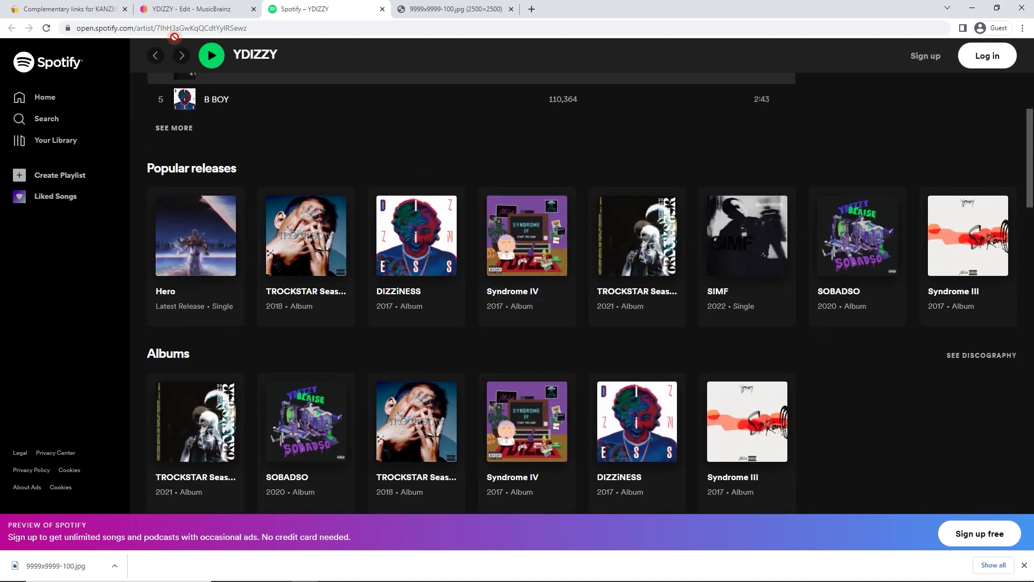
Submit the Spotify link on YDIZZY's MusicBrainz entry and return to a-tisket
click(194, 9)
scroll(158, 493, down, 2)
click(143, 508)
scroll(446, 334, up, 5)
click(109, 4)
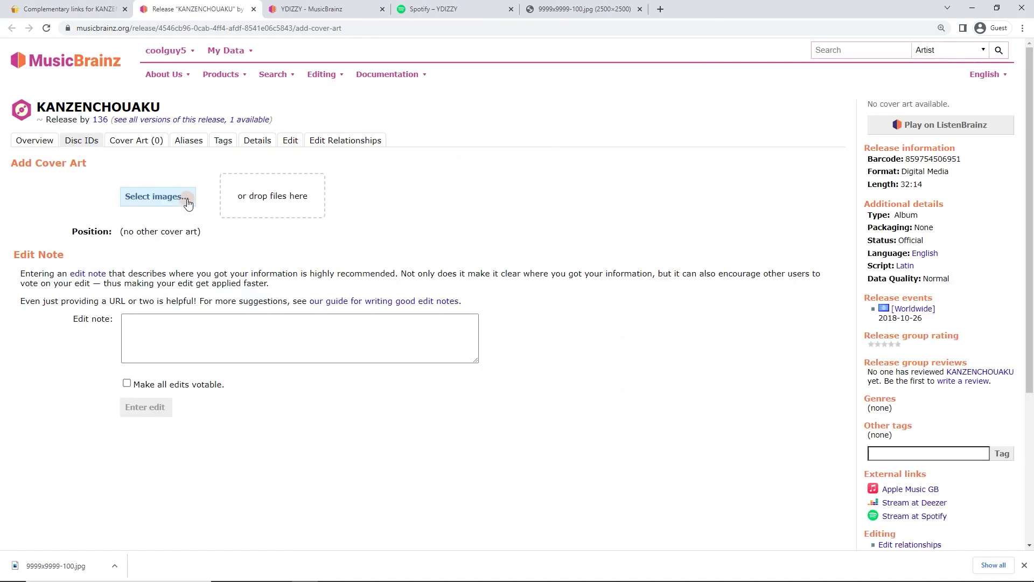
Add 9999x9999-100.jpg from the Desktop as cover art and mark it as Front
click(186, 199)
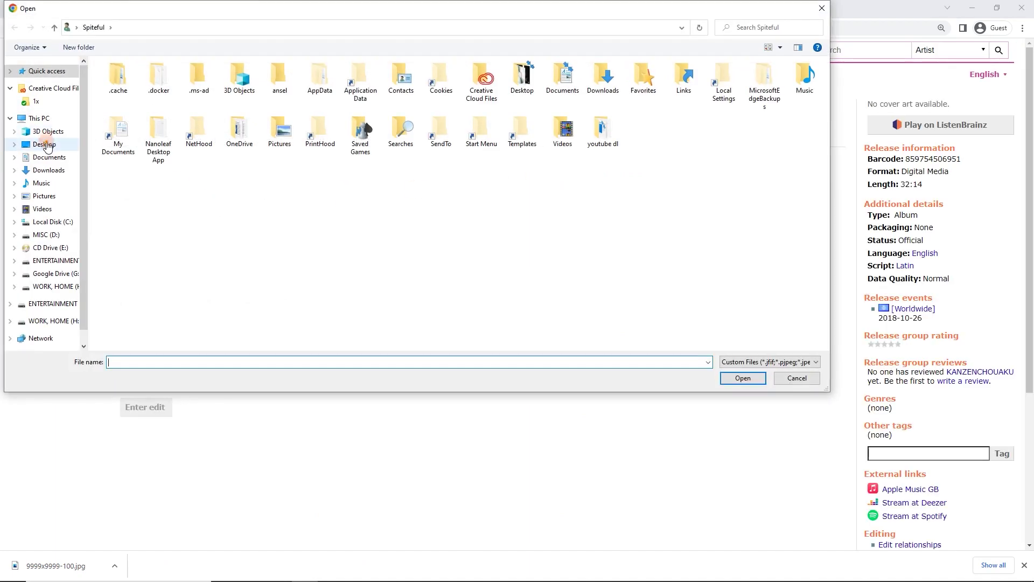
click(47, 145)
double_click(496, 173)
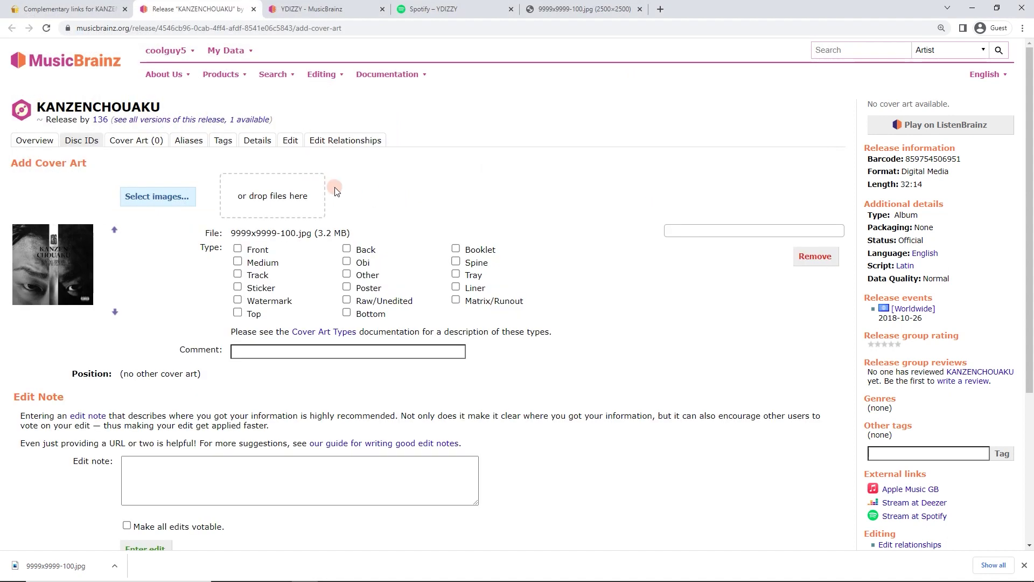
click(265, 251)
Copy the Apple Music GB album link from the Complementary links page
scroll(323, 161, down, 3)
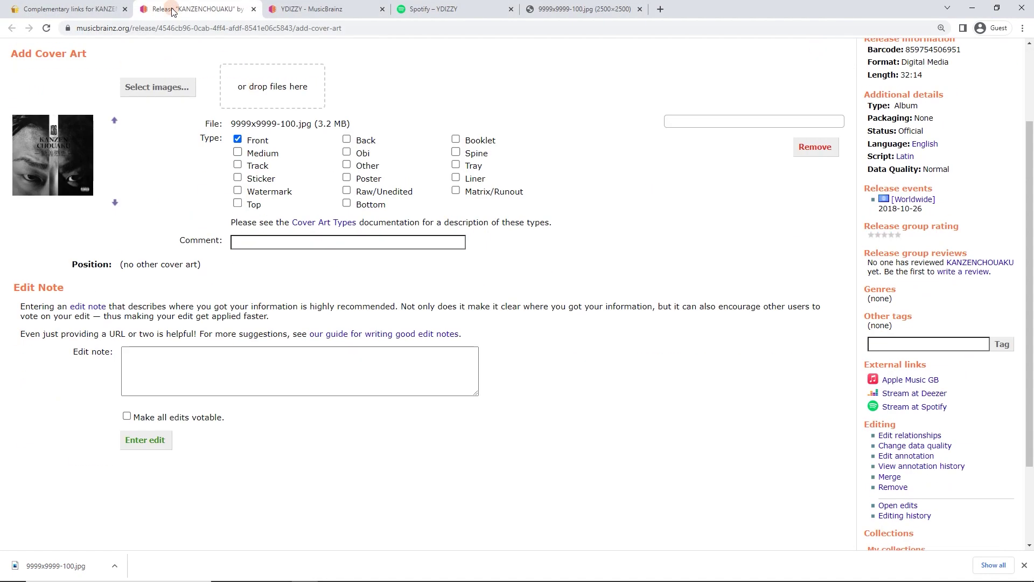
click(117, 9)
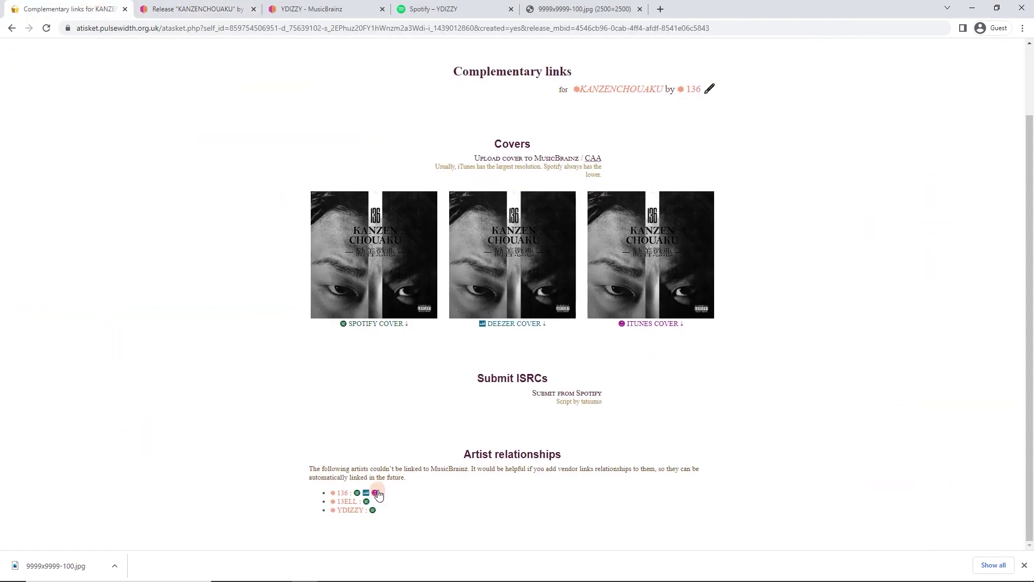
click(197, 9)
click(257, 370)
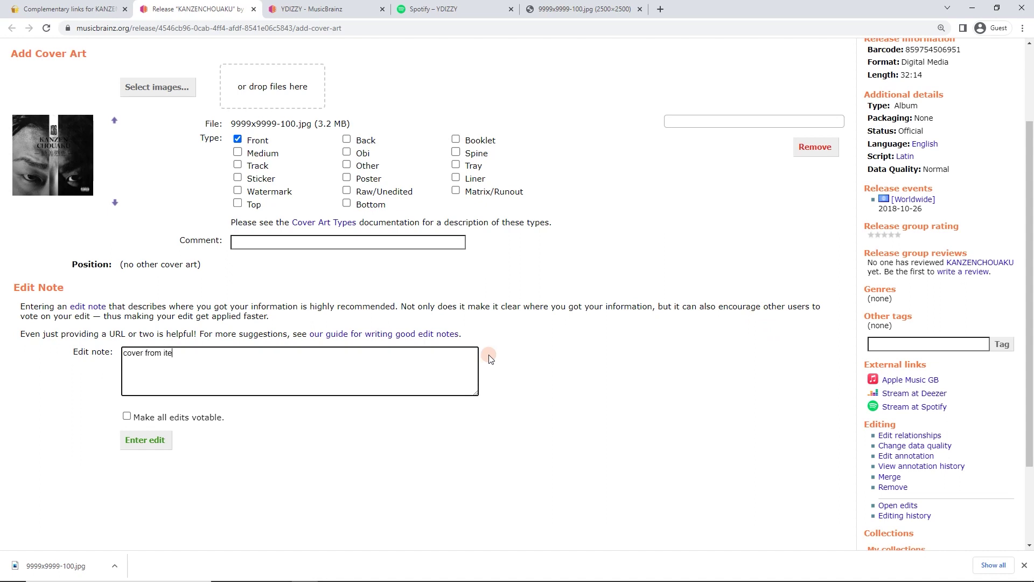
right_click(893, 379)
click(929, 443)
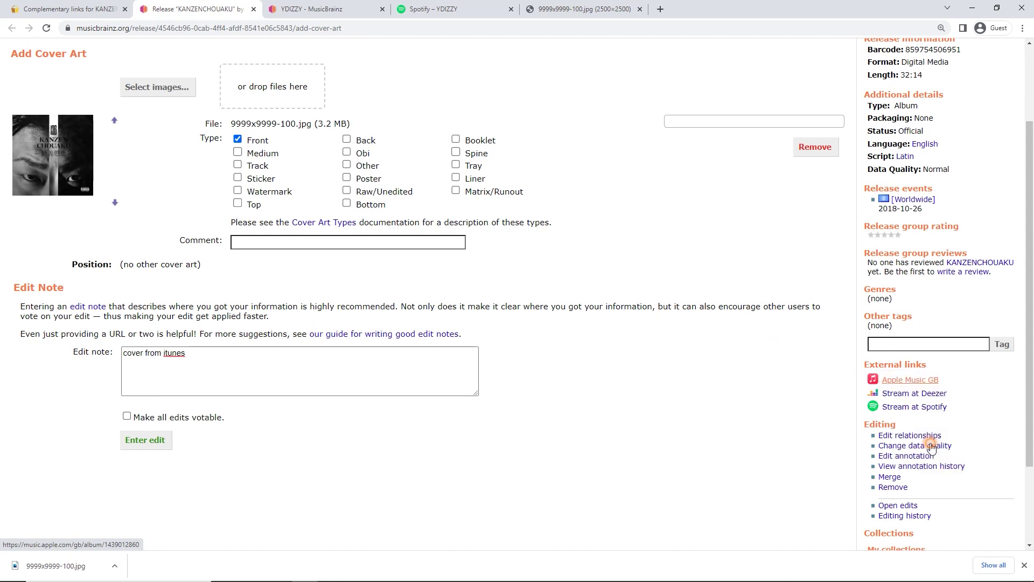
Paste the Apple Music album URL as the edit note and submit the cover upload
click(336, 368)
key(ctrl+a)
key(ctrl+v)
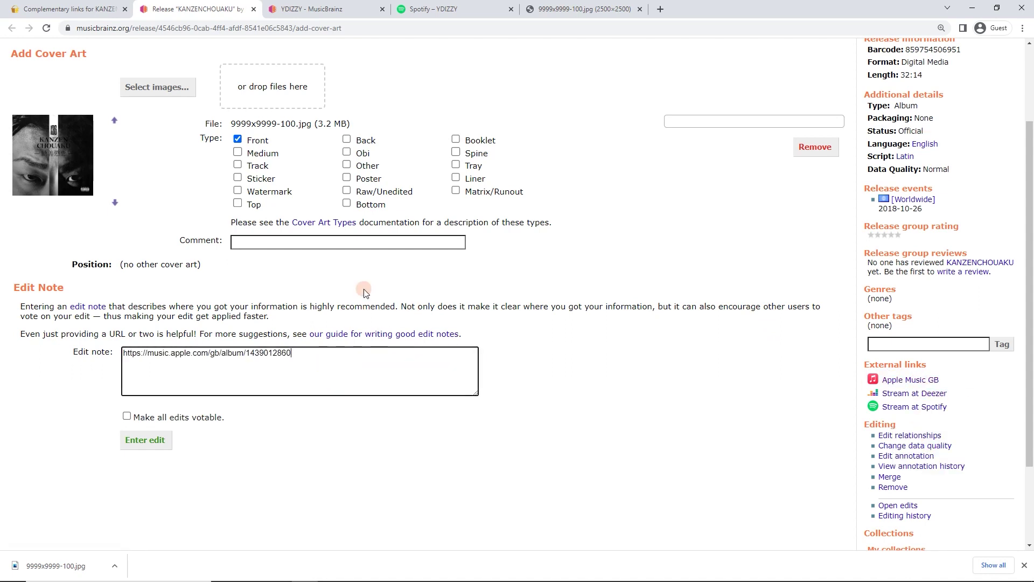
click(150, 437)
click(152, 439)
scroll(262, 318, up, 2)
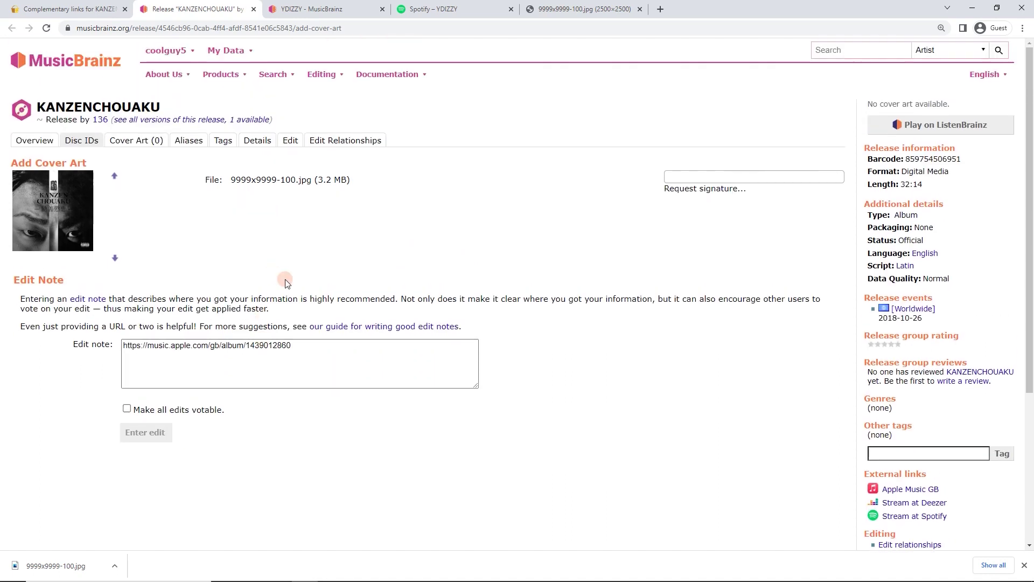